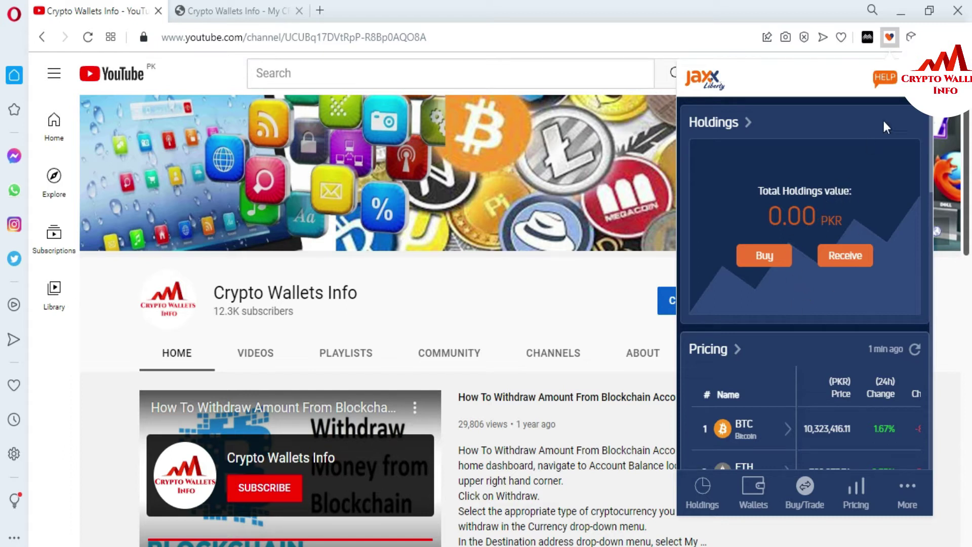
Step: Go to Security > View Backup Phrase and confirm it is safe to reveal it
click(908, 491)
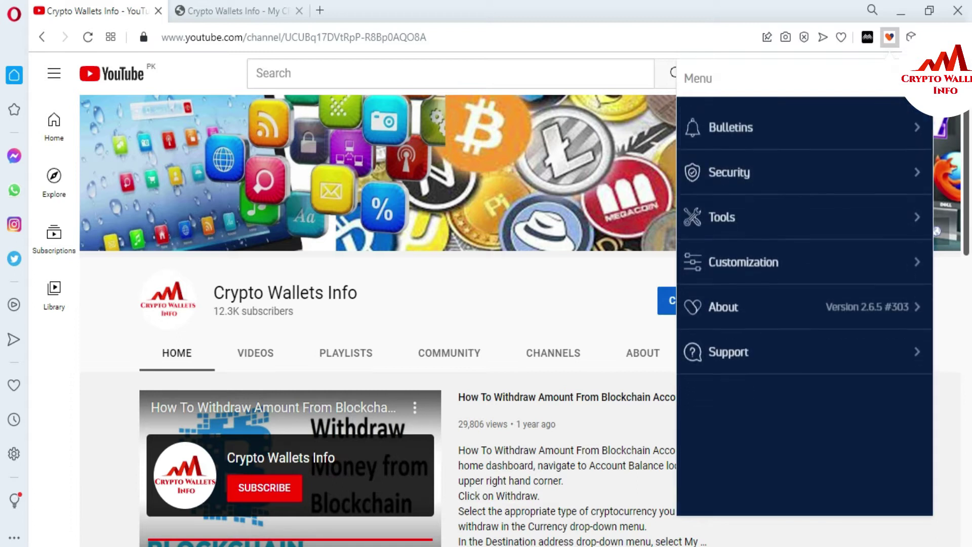
click(743, 168)
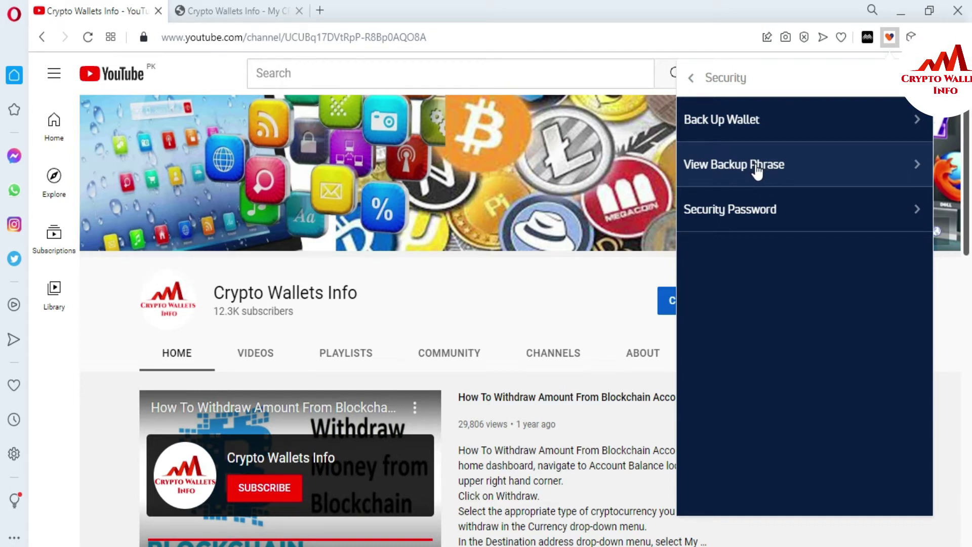
click(755, 169)
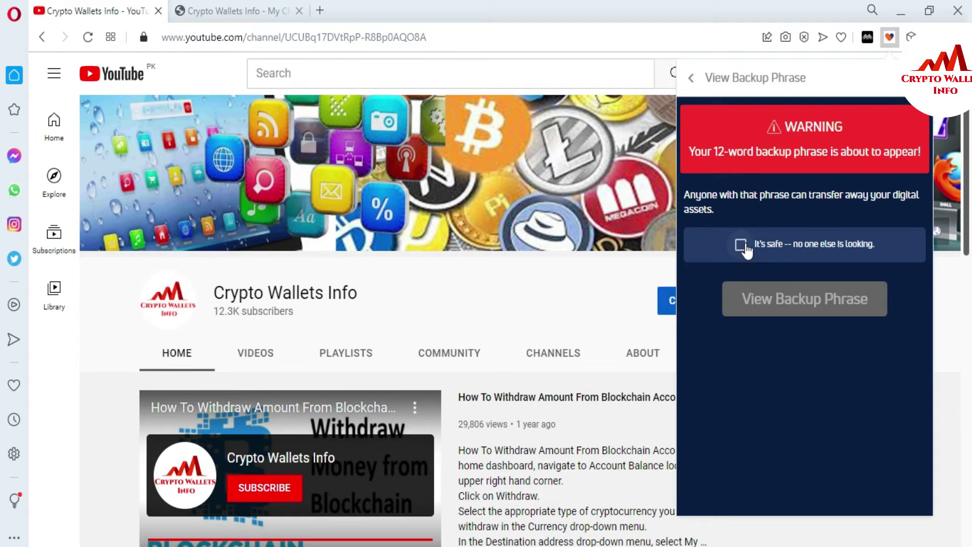
click(742, 246)
click(785, 298)
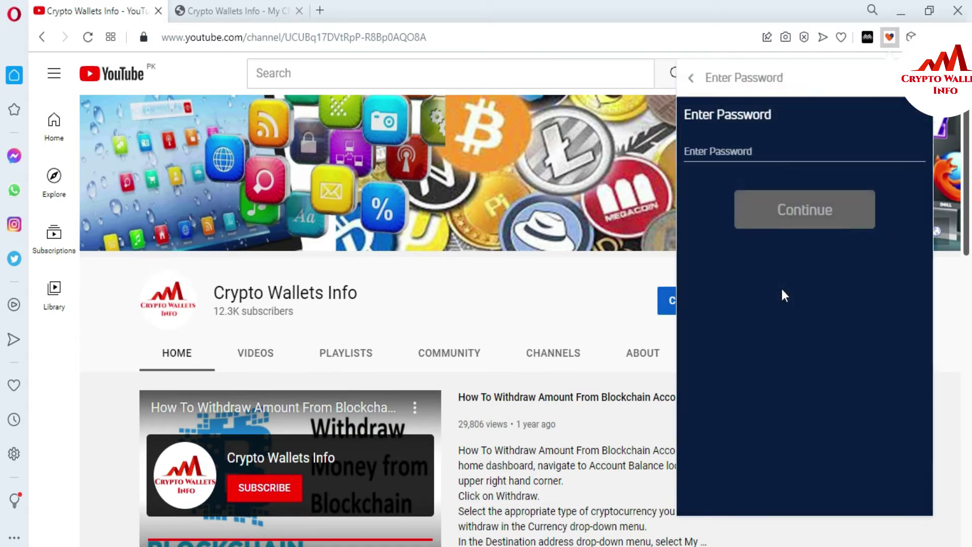
Step: Enter the wallet password, then re-enter it after it is rejected as not valid
click(732, 146)
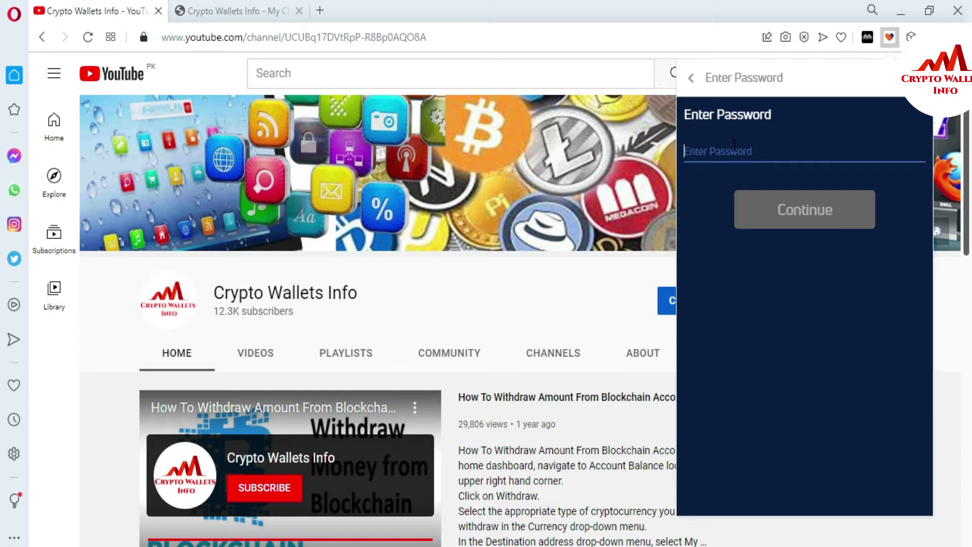
text(•••••••••••)
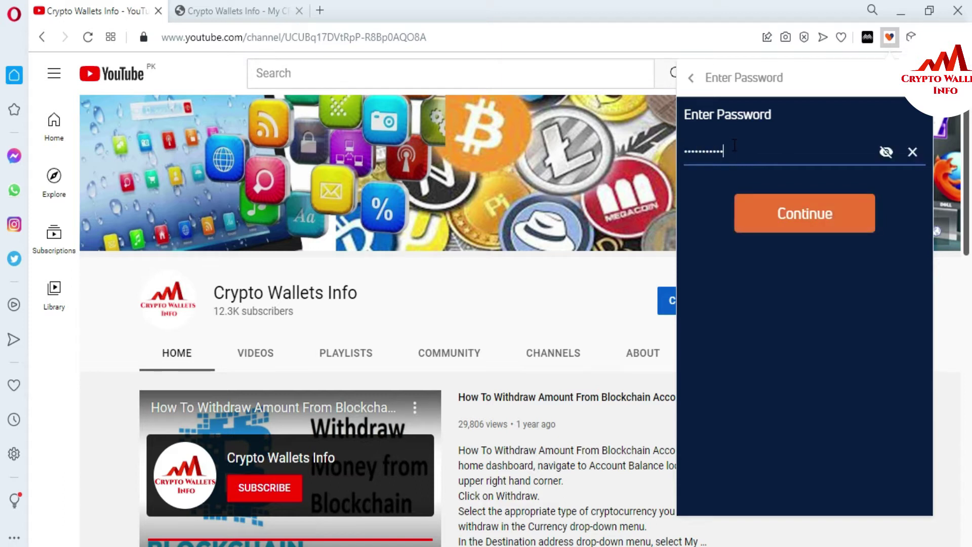
click(820, 221)
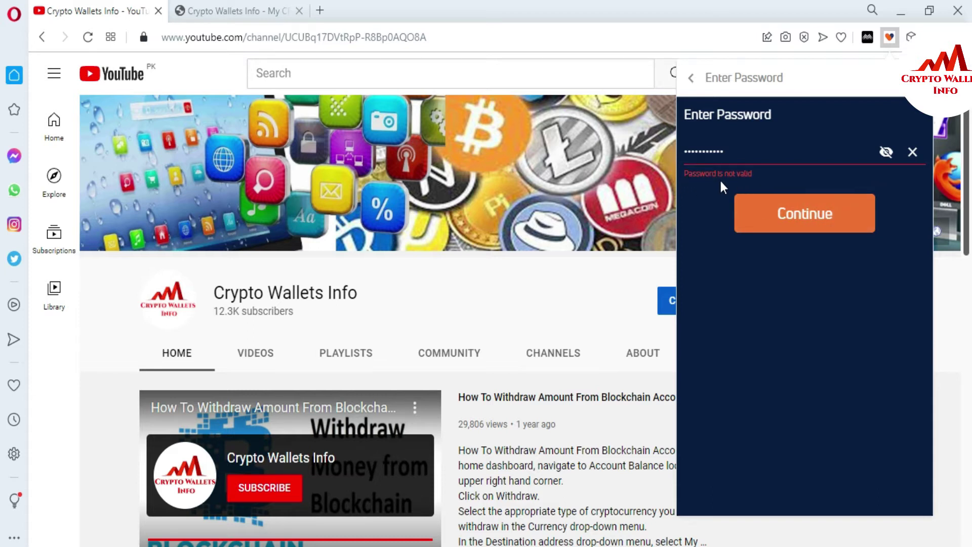
double_click(737, 152)
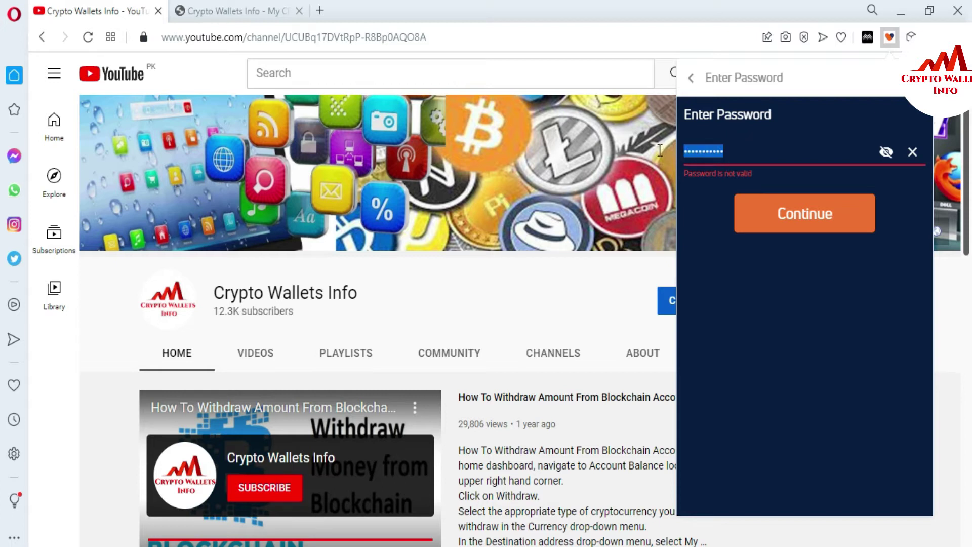
key(BackSpace)
text(••••••••••)
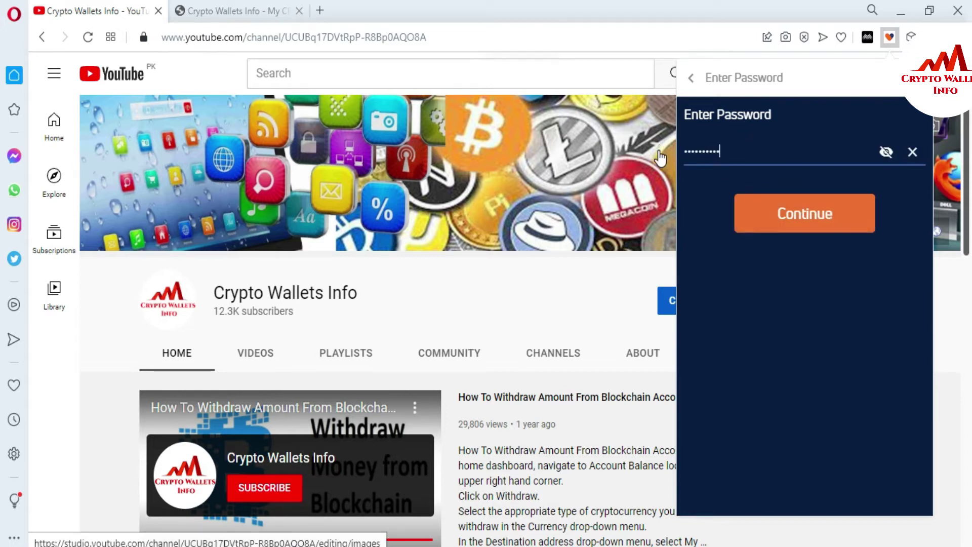
click(802, 214)
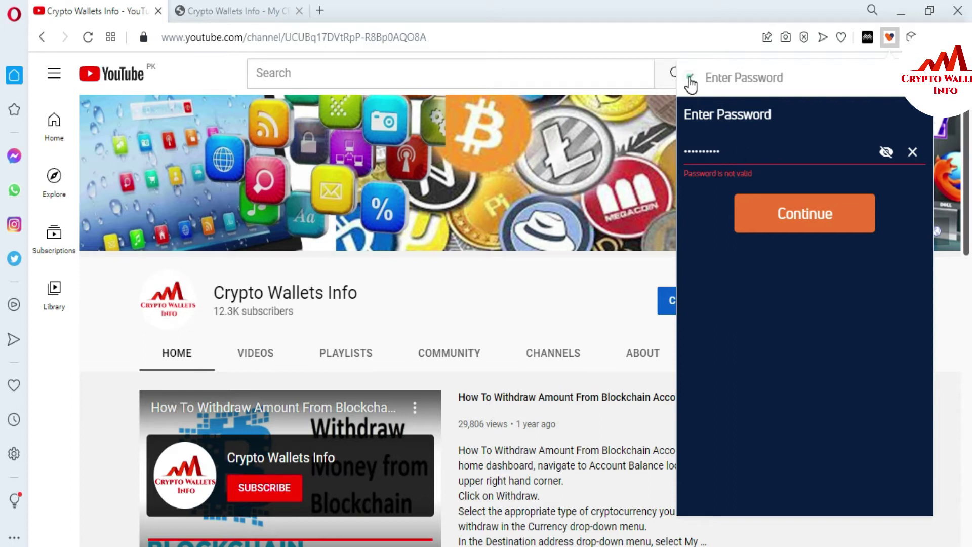
Step: Back out of the password prompt and open Tools > Pair/Restore Existing Wallet
click(690, 78)
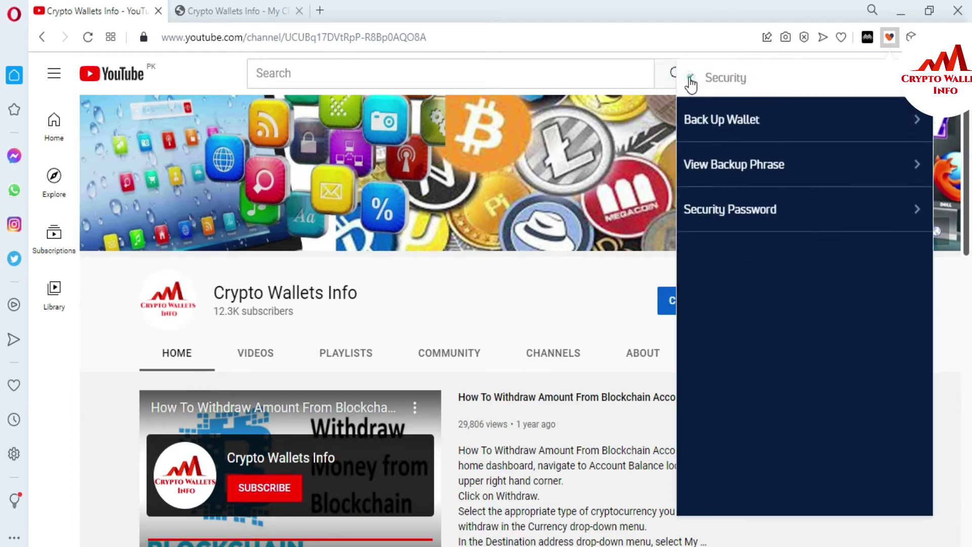
click(691, 81)
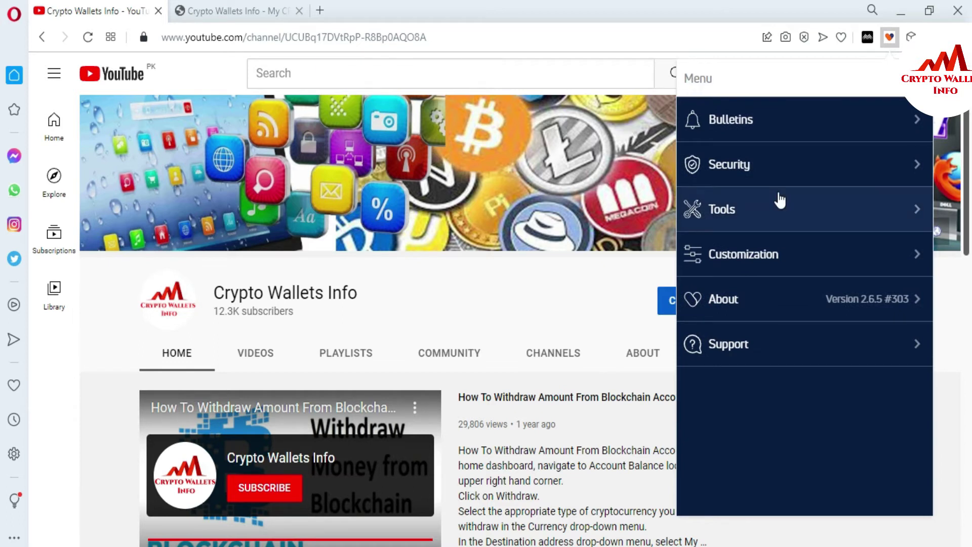
click(762, 212)
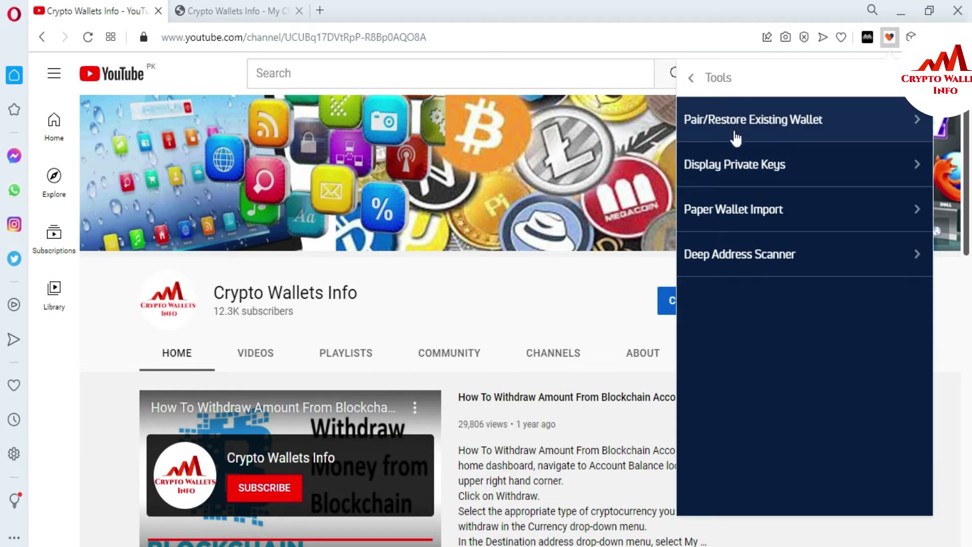
click(774, 130)
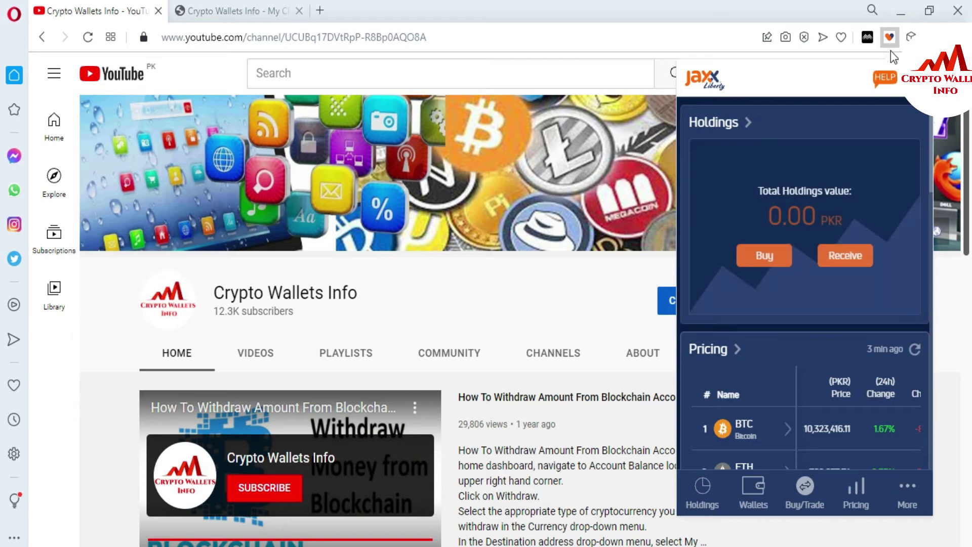
Step: Remove the Jaxx Liberty extension from Opera and open a new blank tab
click(891, 50)
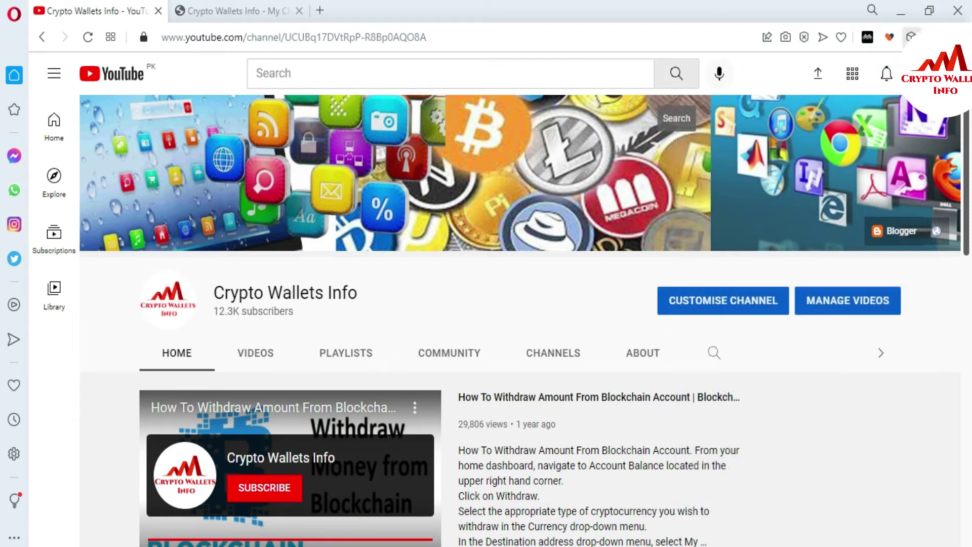
click(911, 37)
click(911, 36)
click(911, 36)
click(930, 228)
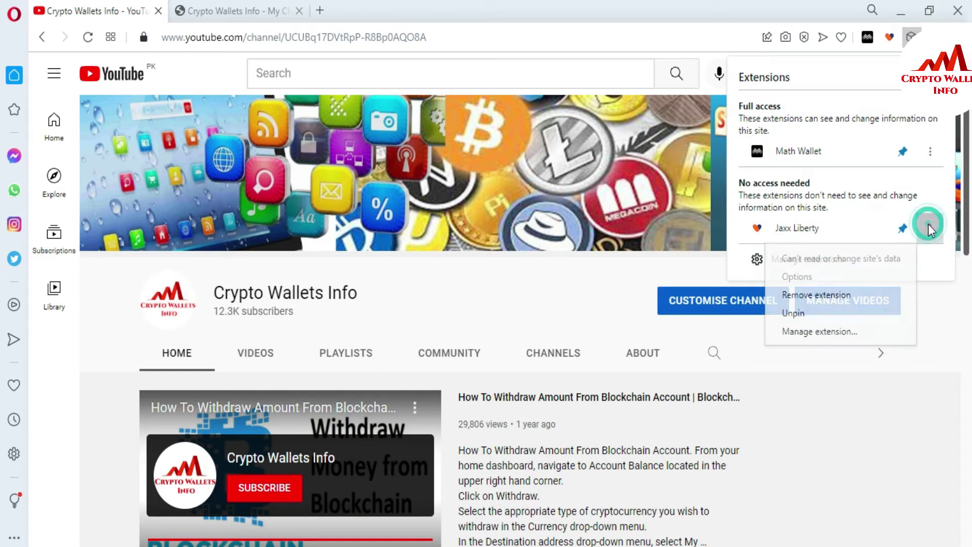
click(824, 299)
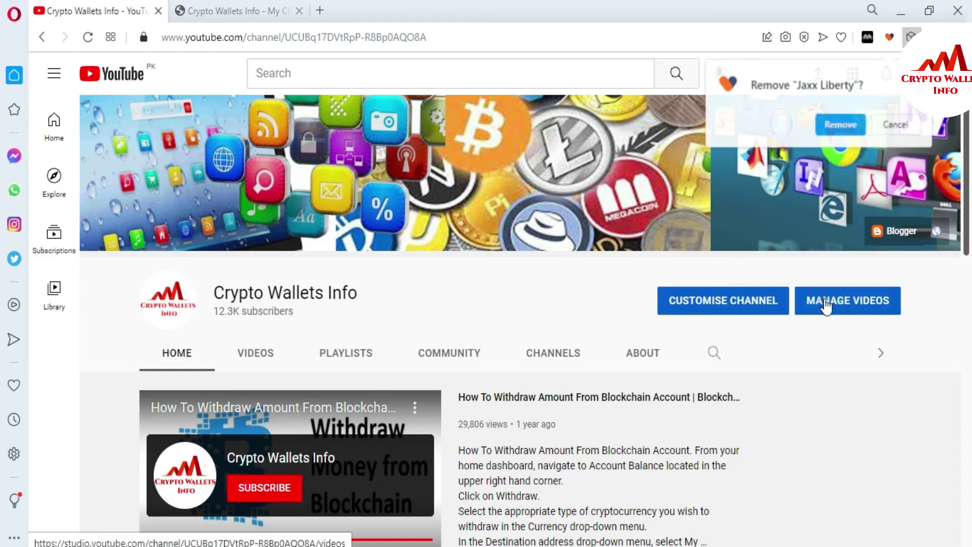
click(840, 124)
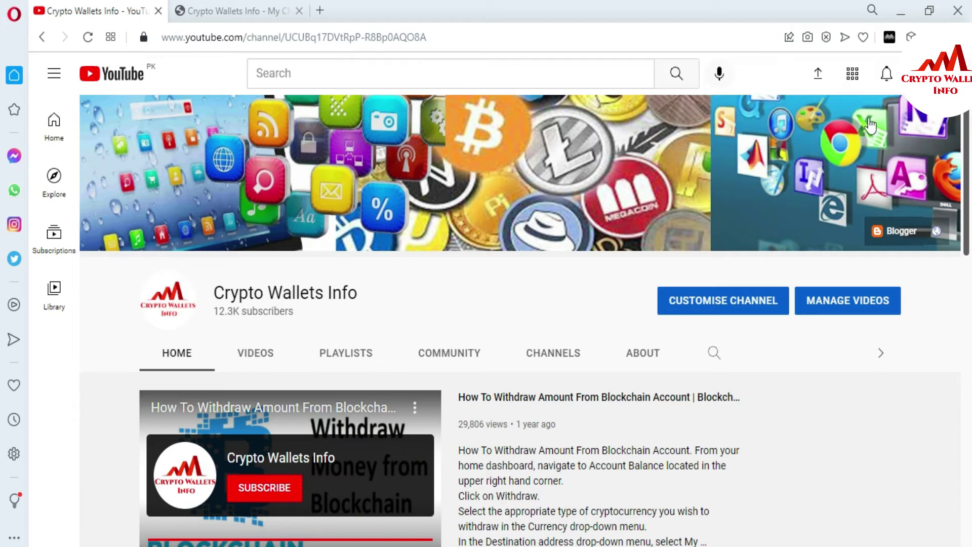
click(319, 11)
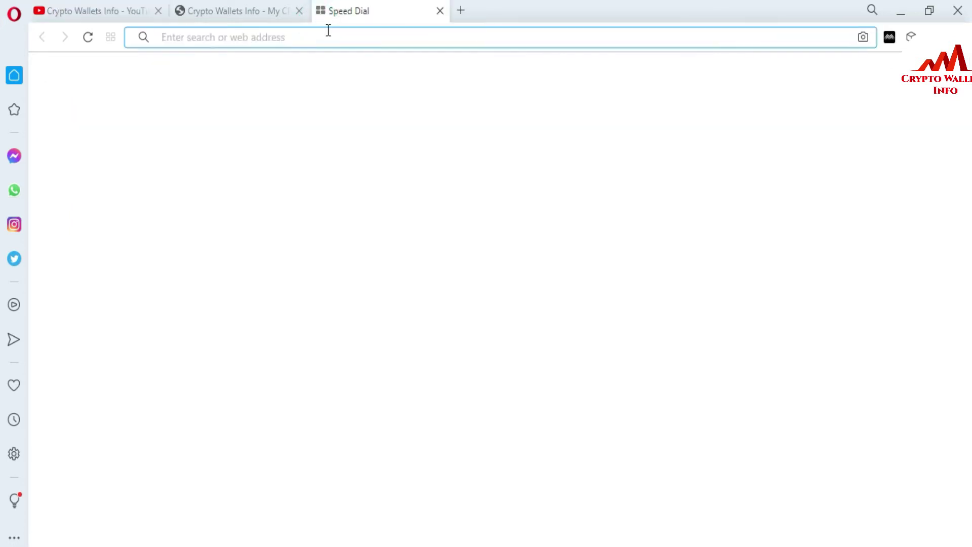
Step: Search Google for 'jaxx liberty blockchain wallet' and open its Chrome Web Store listing
text(g)
click(302, 72)
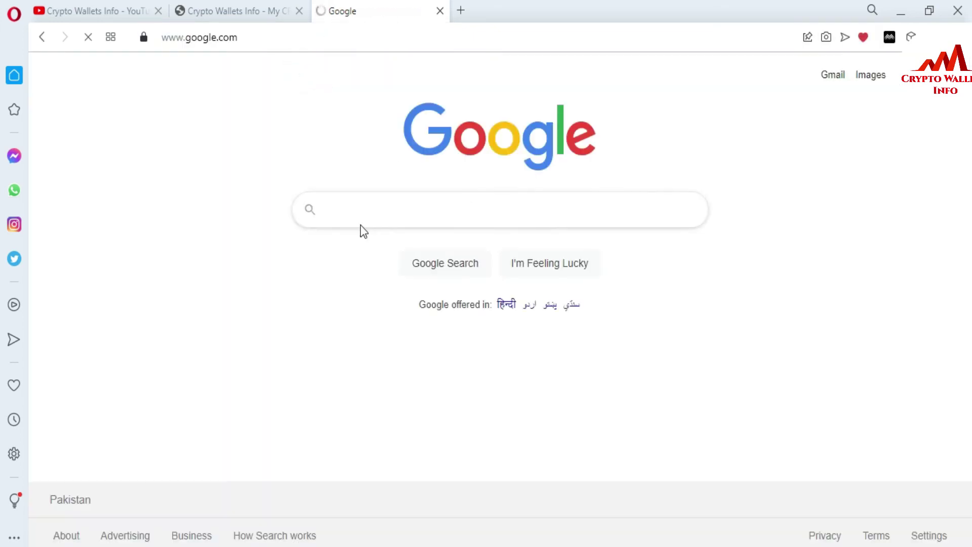
click(361, 218)
text(j)
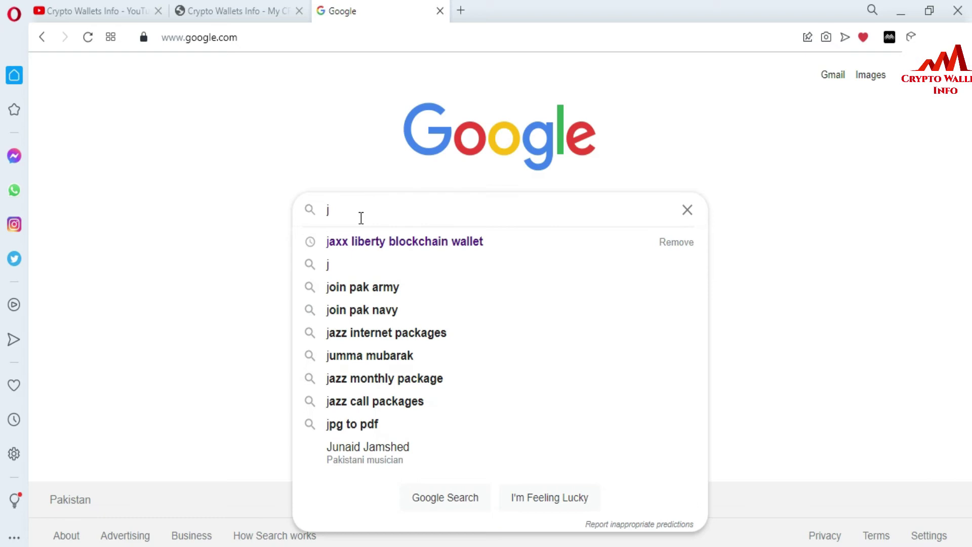
text(a)
click(369, 239)
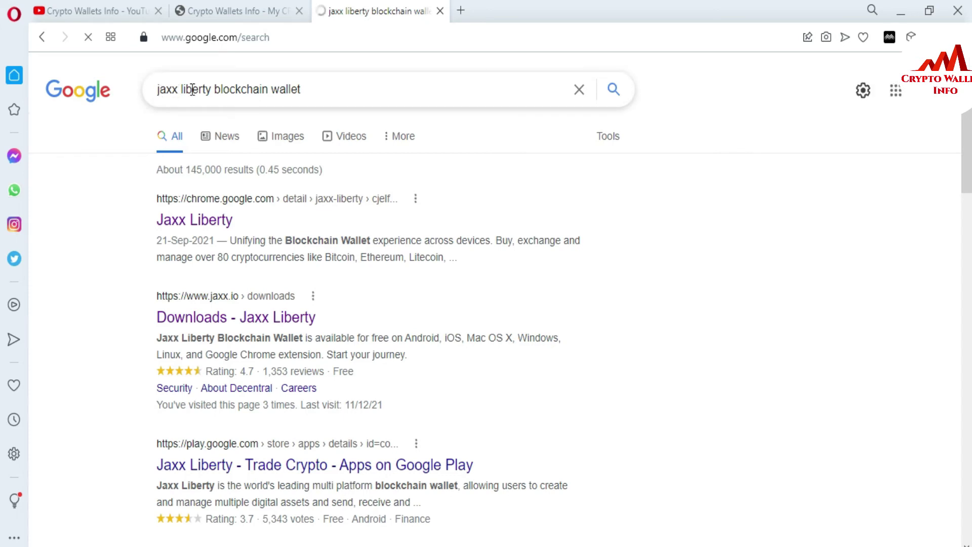
click(189, 222)
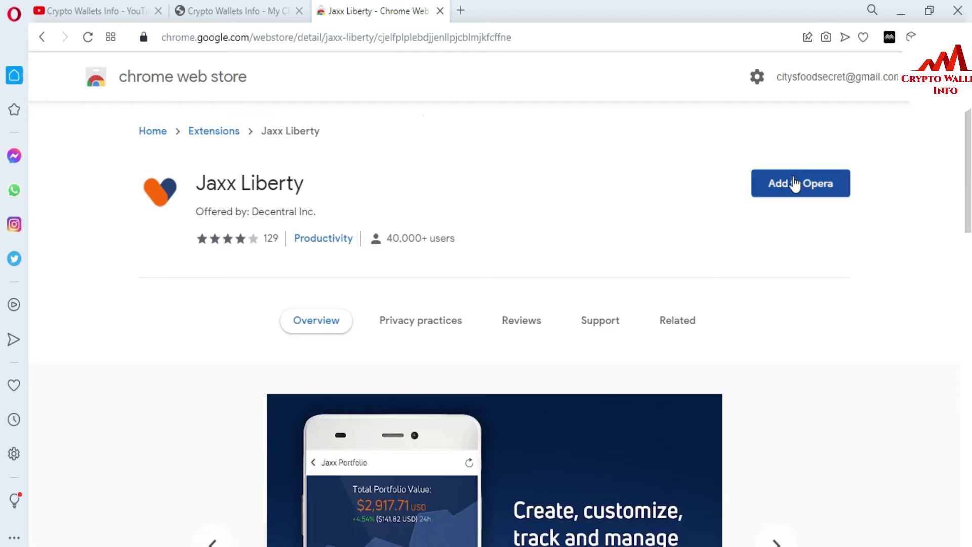
Step: Add Jaxx Liberty to Opera from the Chrome Web Store and pin it to the toolbar
click(794, 183)
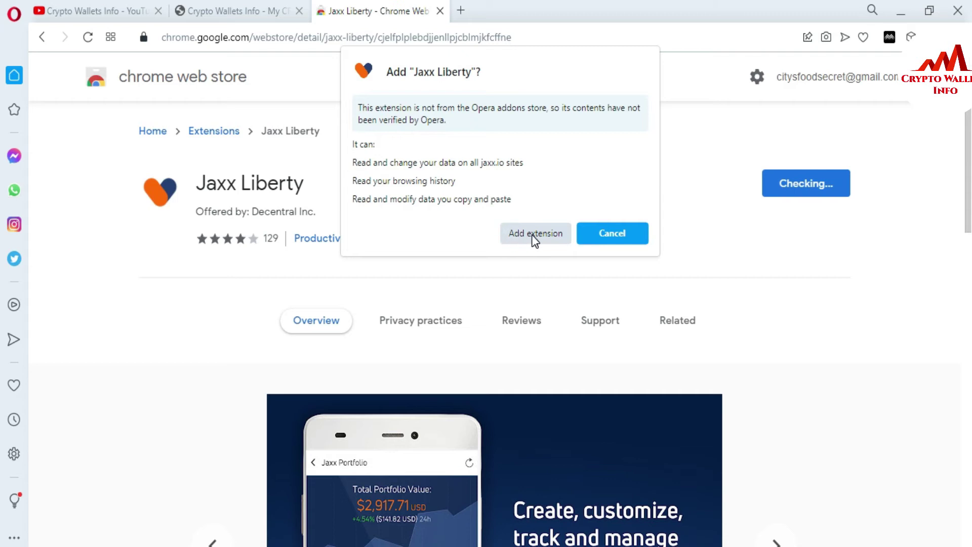
click(535, 234)
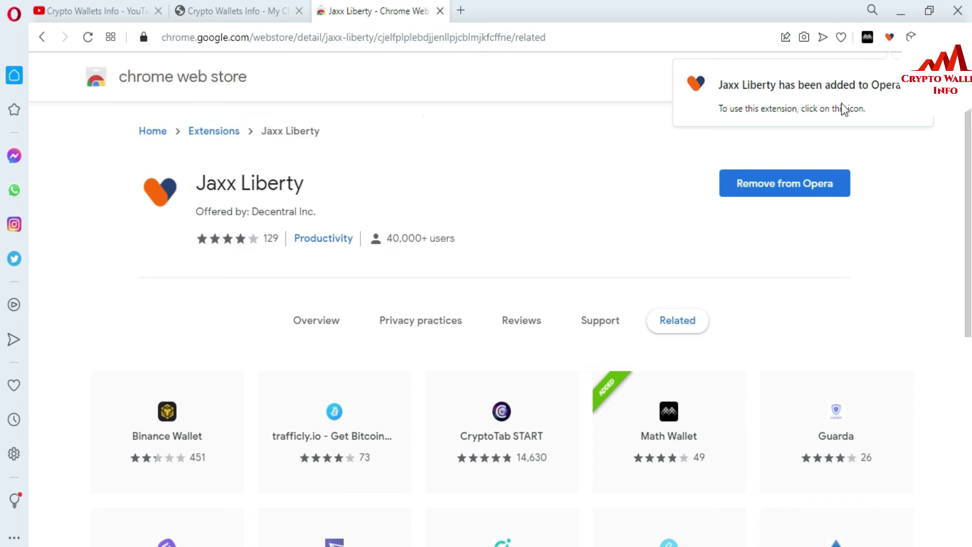
click(914, 138)
click(911, 37)
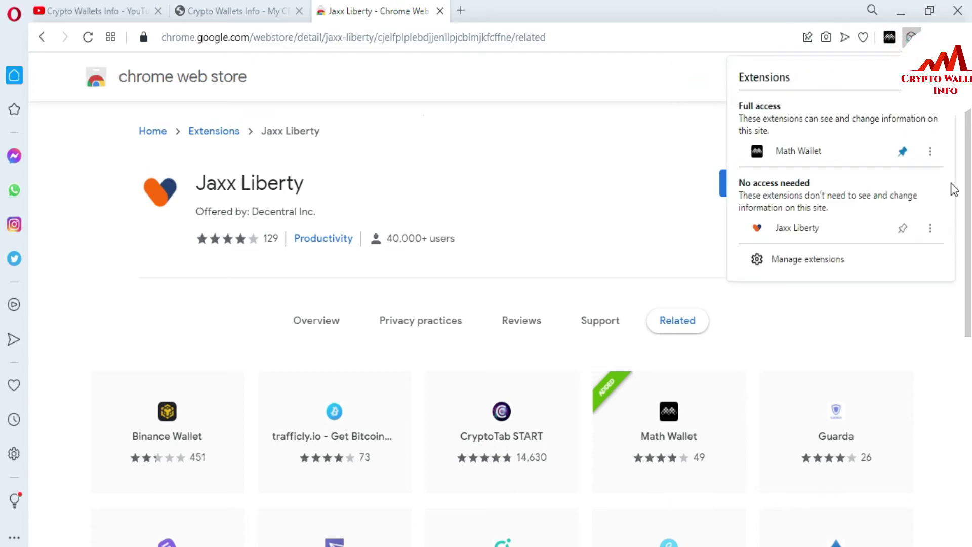
click(901, 228)
click(593, 131)
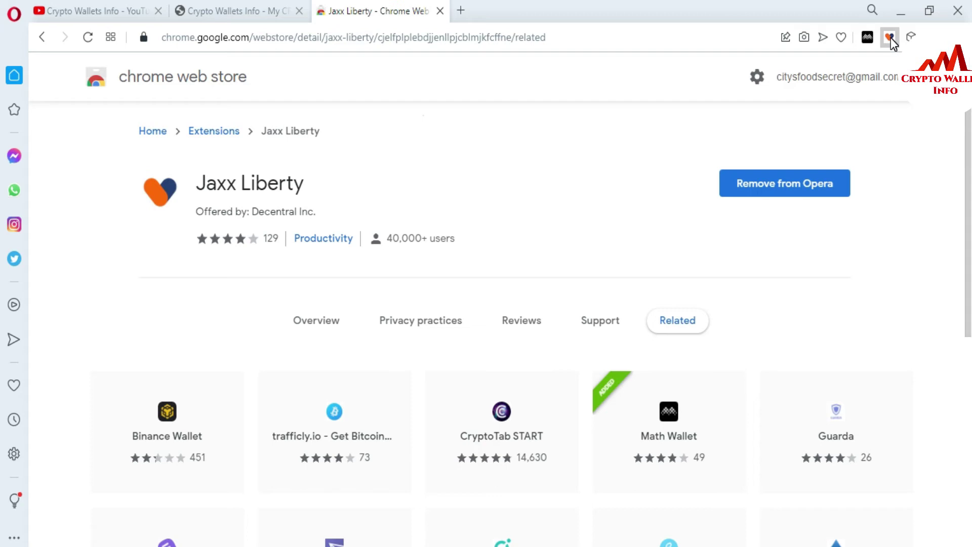
Step: Open Jaxx Liberty, accept the terms, confirm English, and choose to restore an existing wallet
click(890, 36)
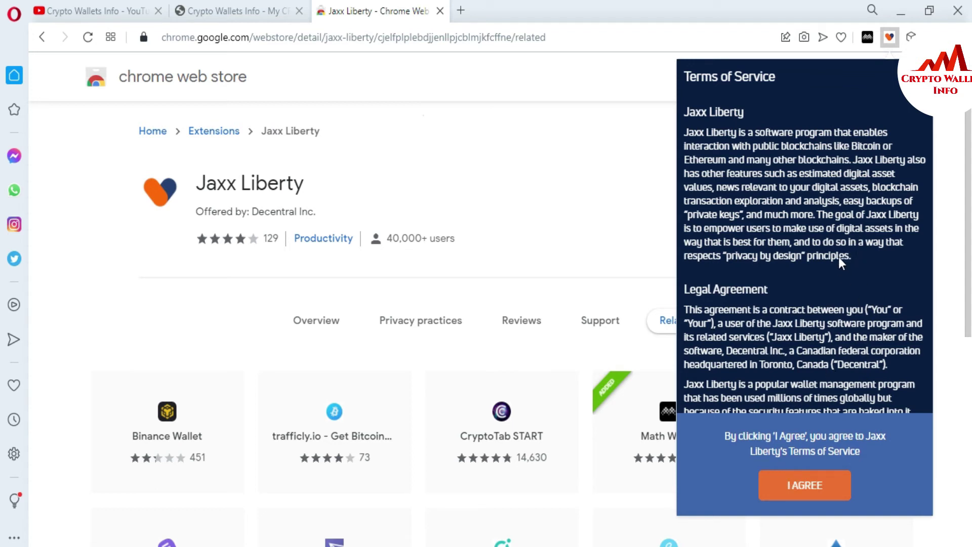
click(799, 488)
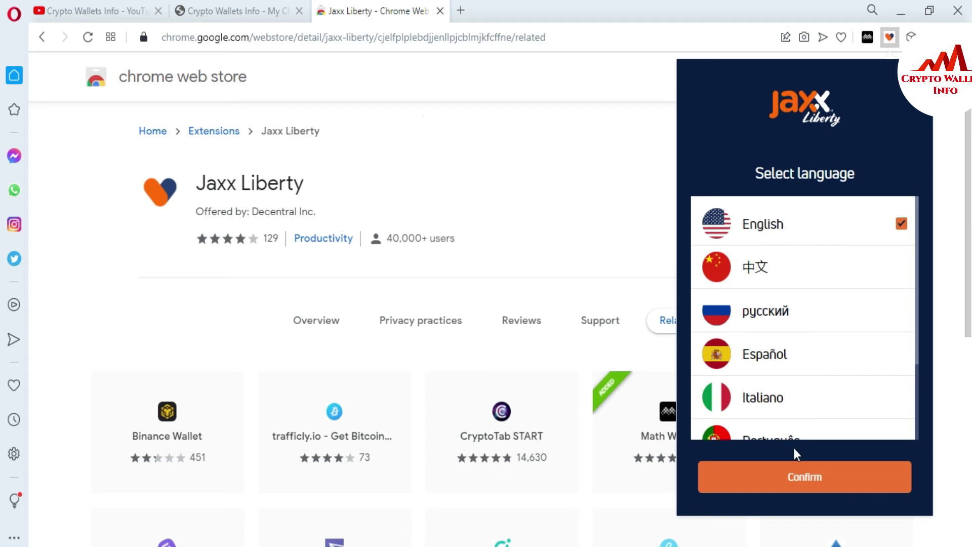
click(806, 481)
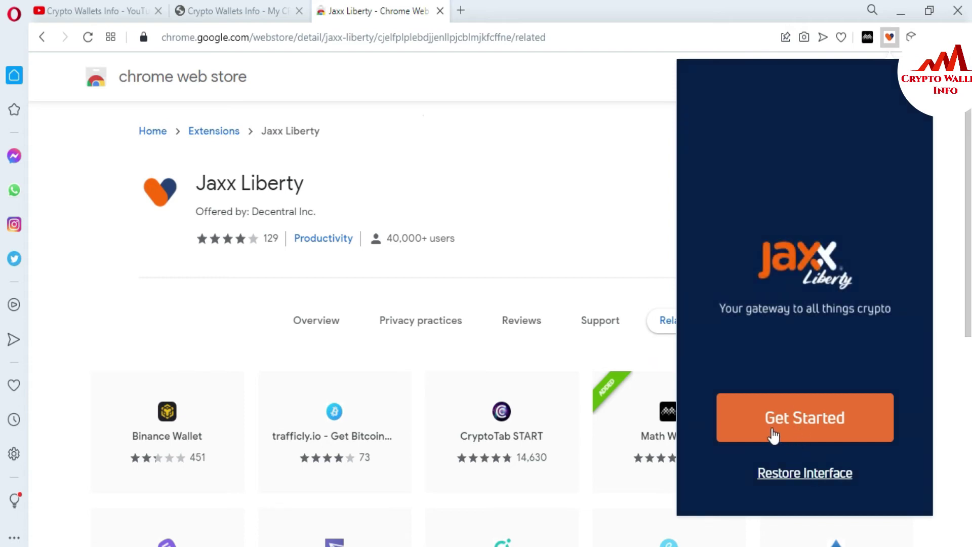
click(804, 473)
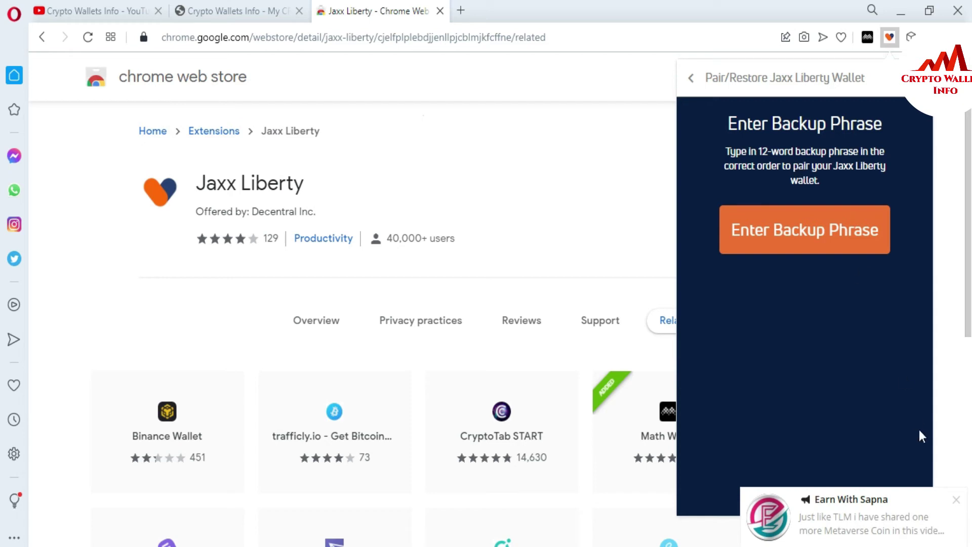
Step: Choose Enter Backup Phrase and dismiss the pop-up notifications
click(956, 500)
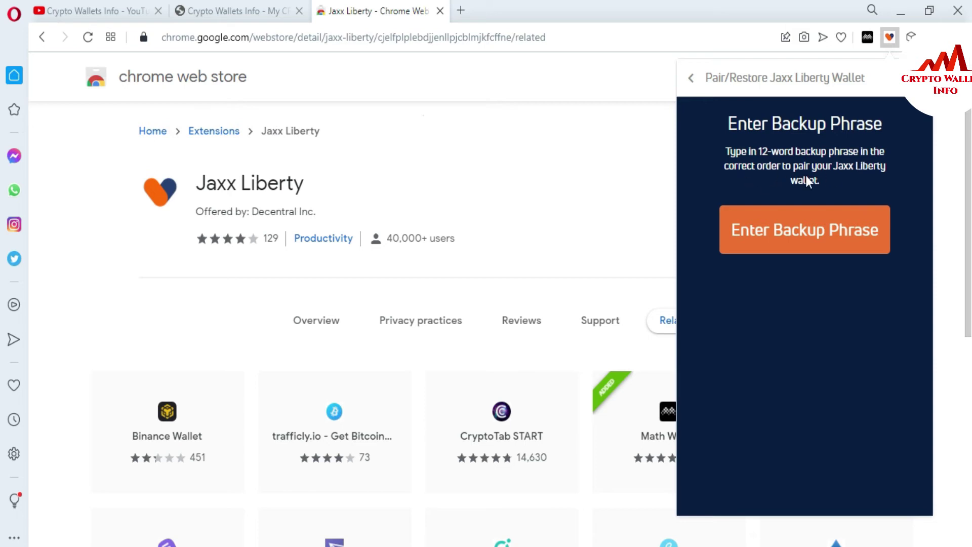
click(798, 232)
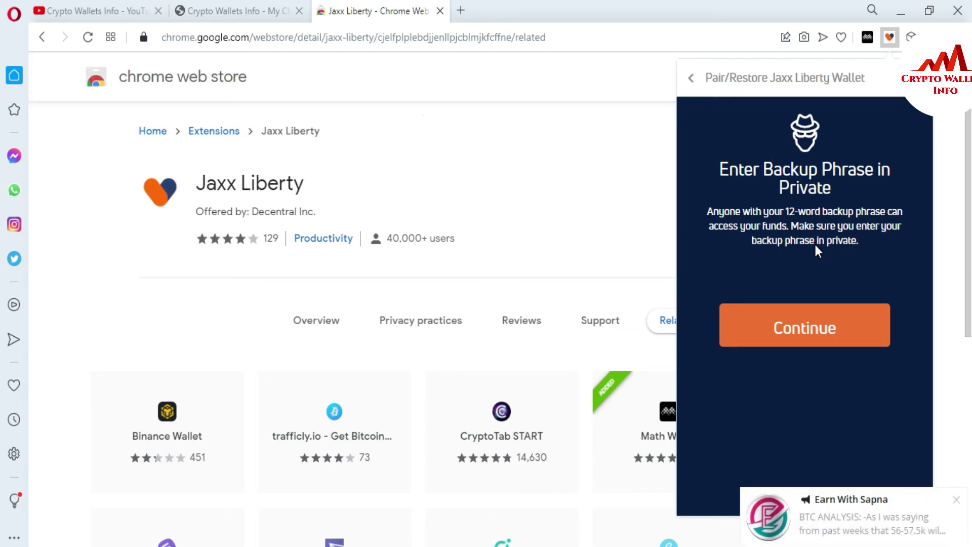
click(954, 501)
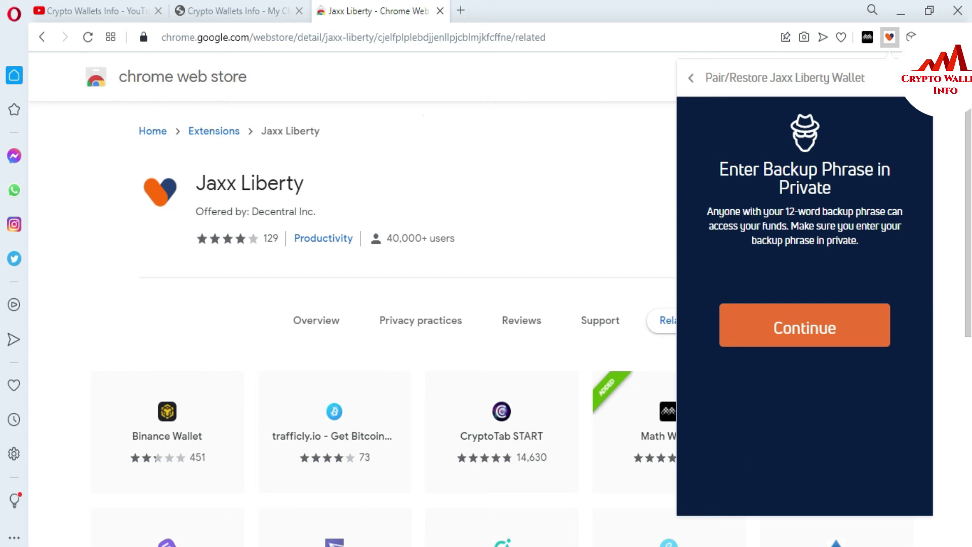
Step: Select the 12-word backup phrase in Notepad and return to the browser
key(alt+Tab)
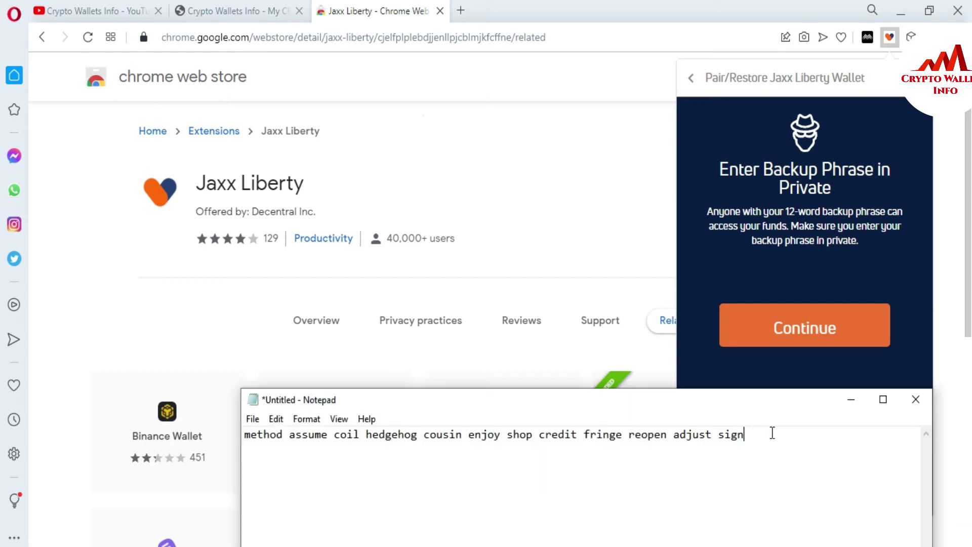
drag(756, 434, 231, 446)
key(ctrl+c)
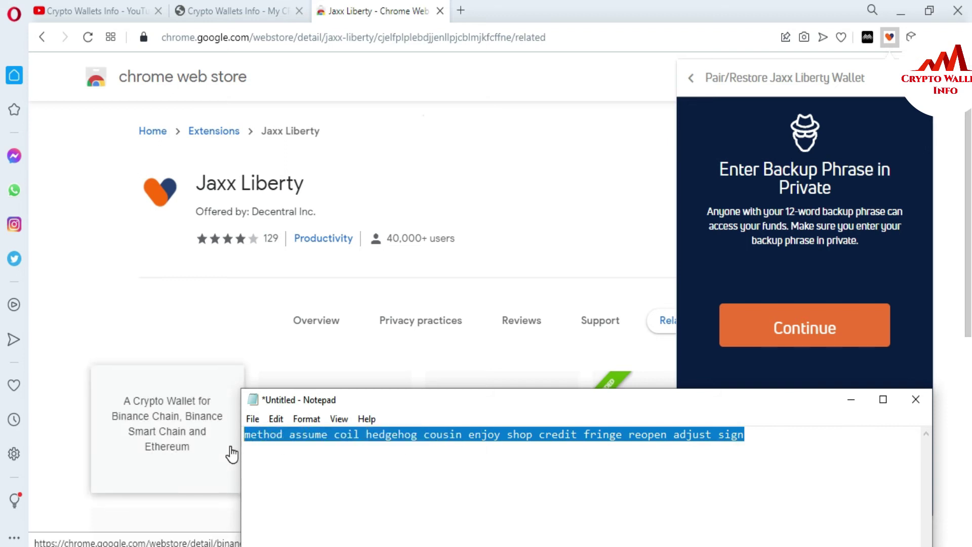
click(775, 263)
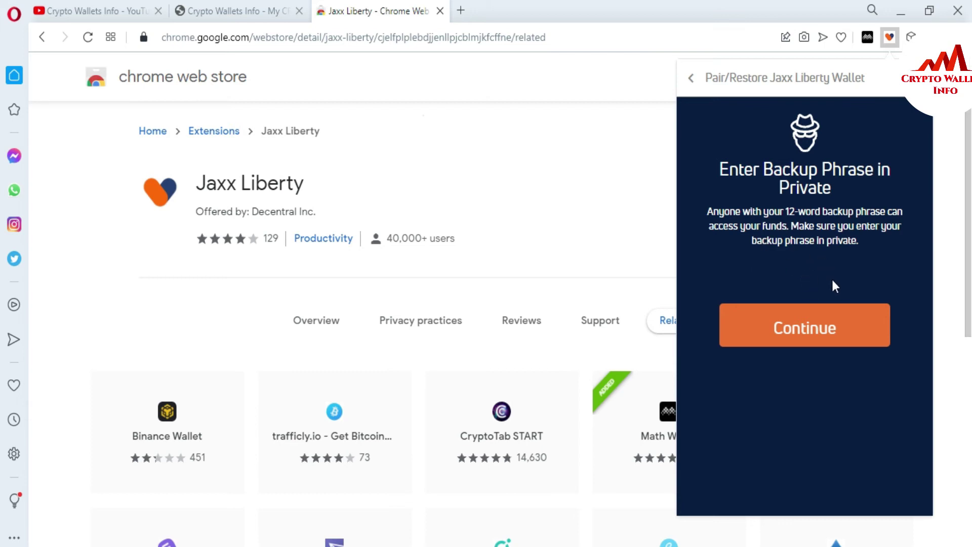
Step: Paste the 12-word backup phrase into the entry field and restore the wallet
click(803, 334)
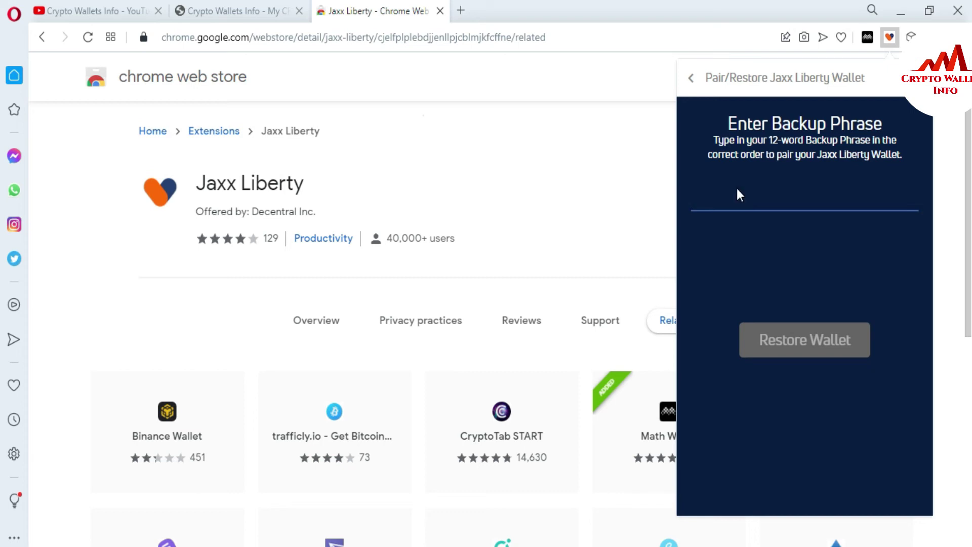
key(ctrl+v)
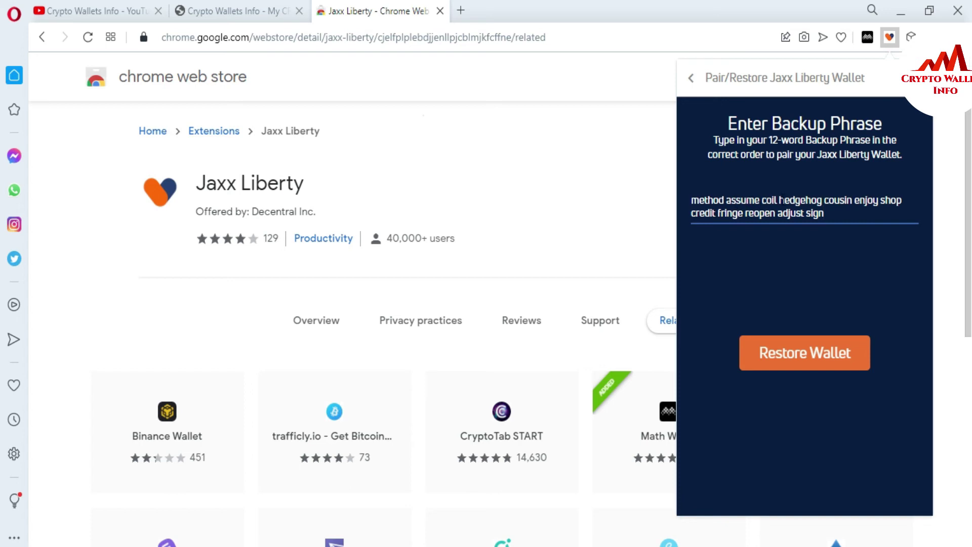
double_click(723, 199)
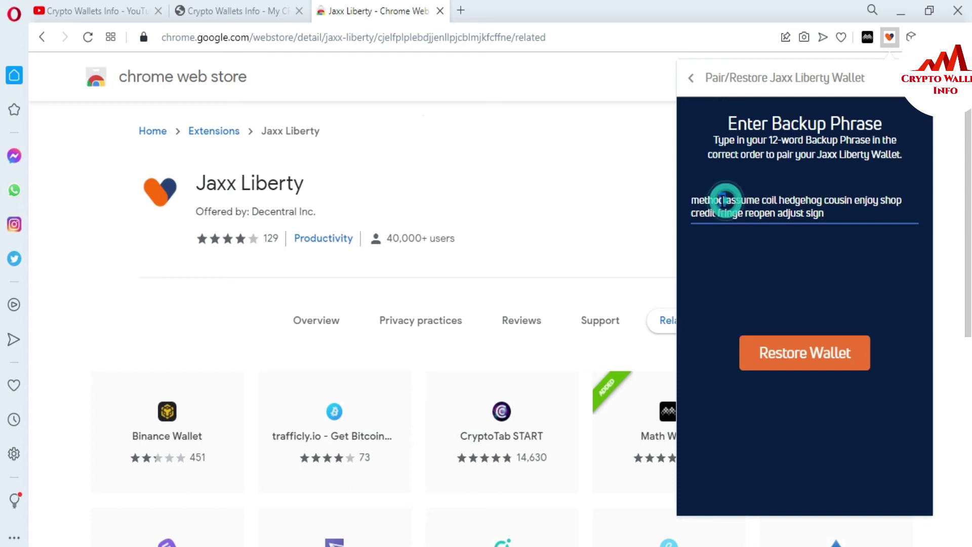
click(762, 200)
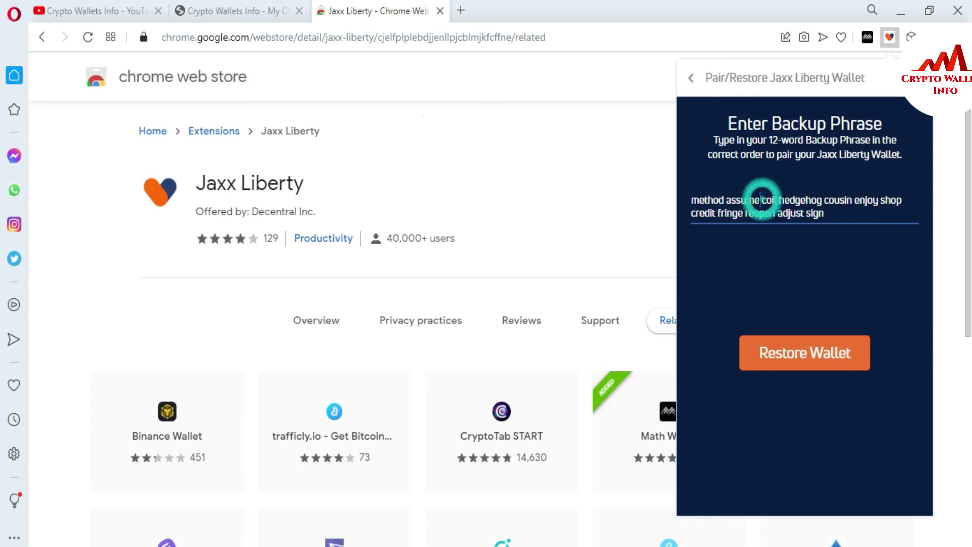
click(817, 361)
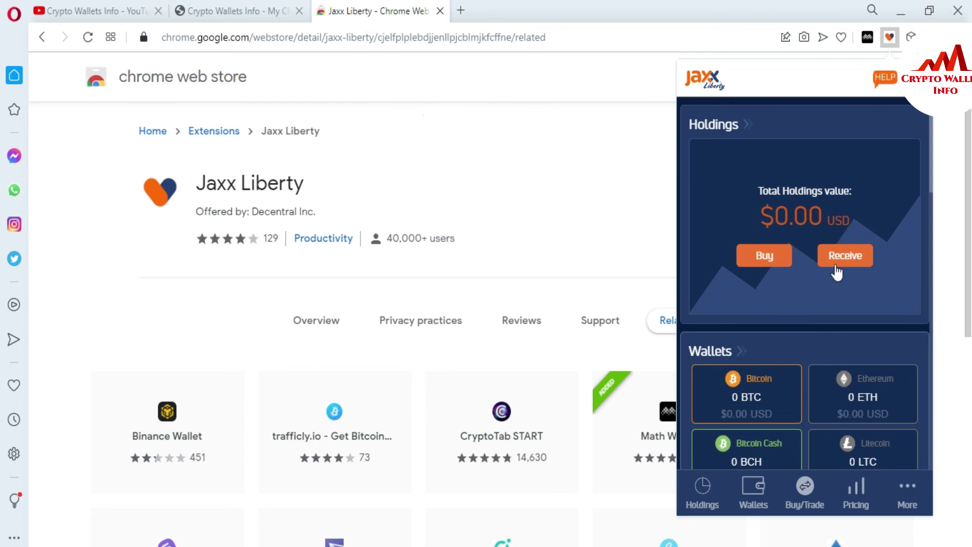
Step: Open Security > Security Password, tick both acknowledgements, and proceed to Set Password
click(907, 493)
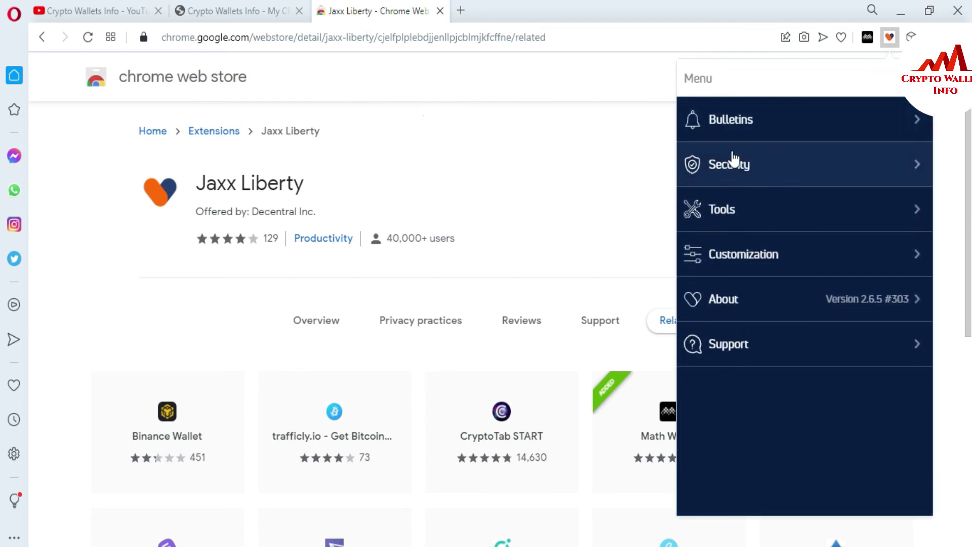
click(766, 166)
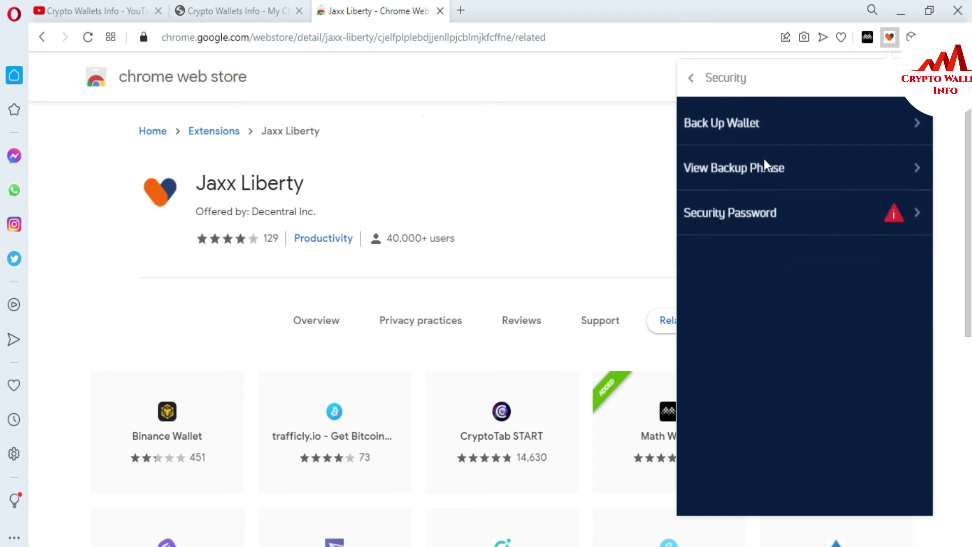
click(750, 211)
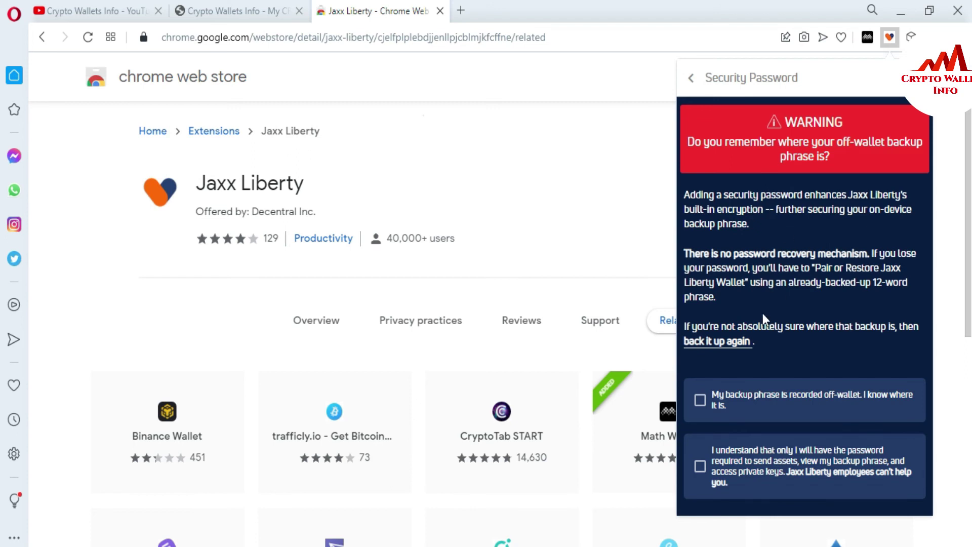
click(700, 400)
click(700, 468)
scroll(697, 460, down, 2)
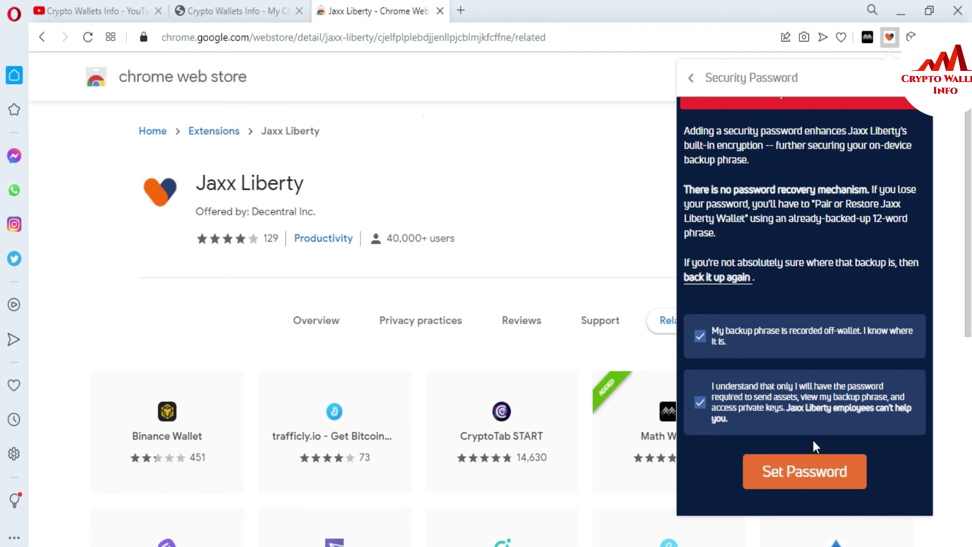
click(819, 475)
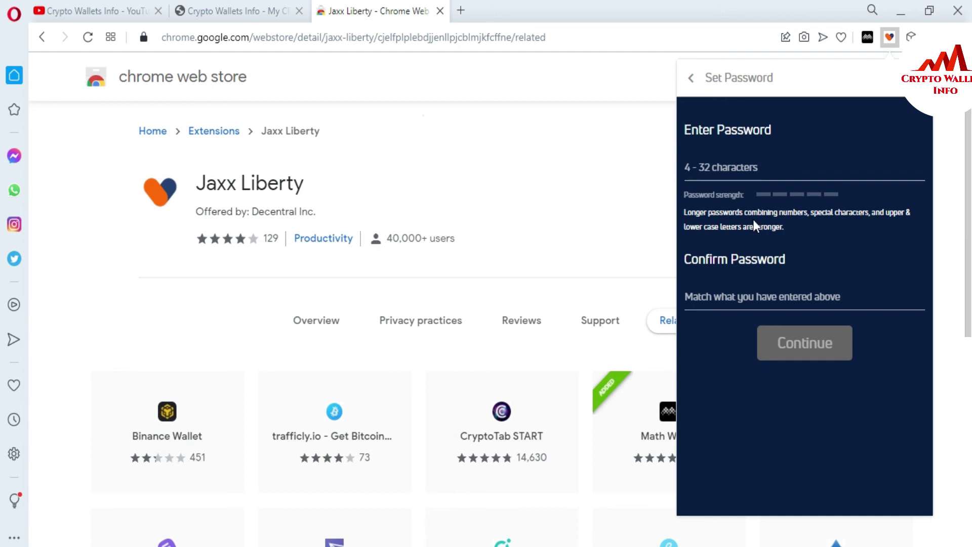
Step: Type the new security password, confirm it, and save it
click(724, 163)
text(aaaaaaaaaa)
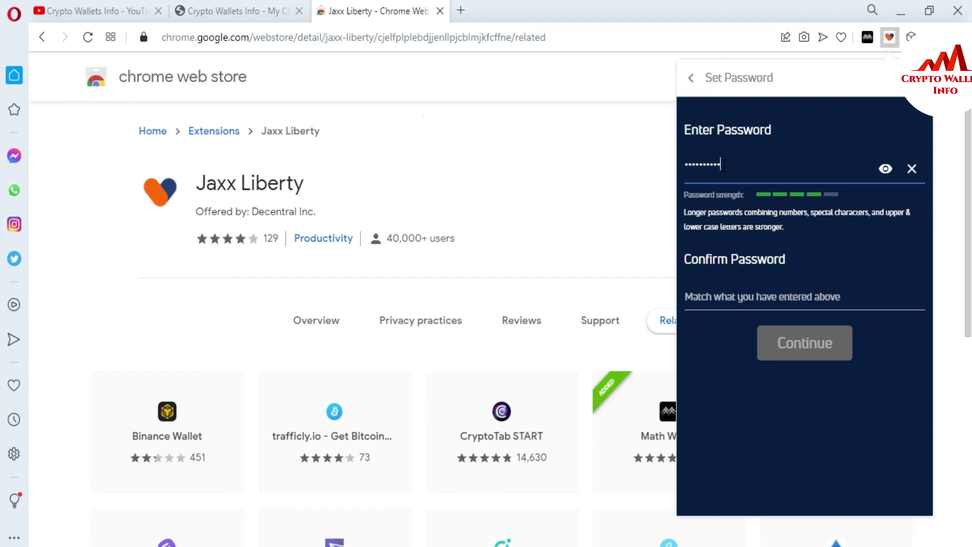
click(726, 297)
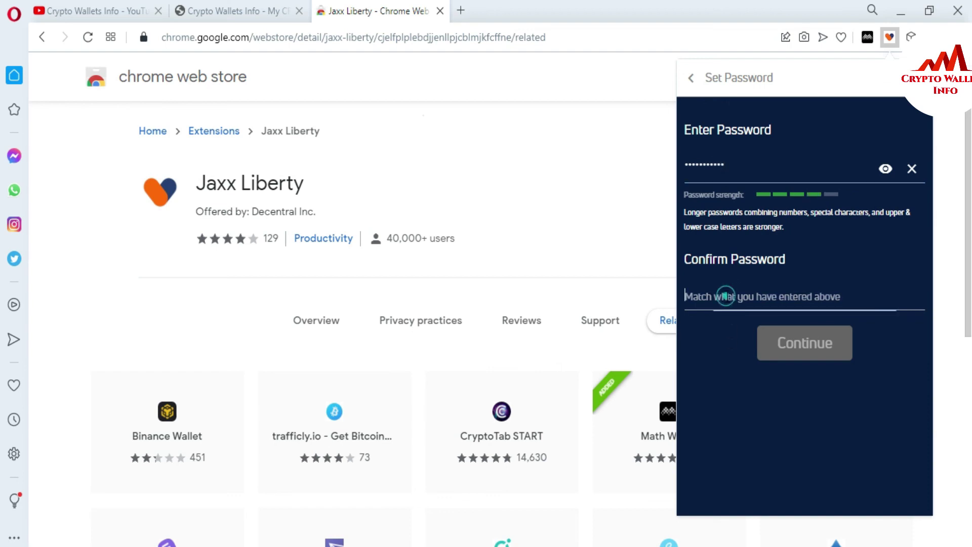
text(aaaaaa)
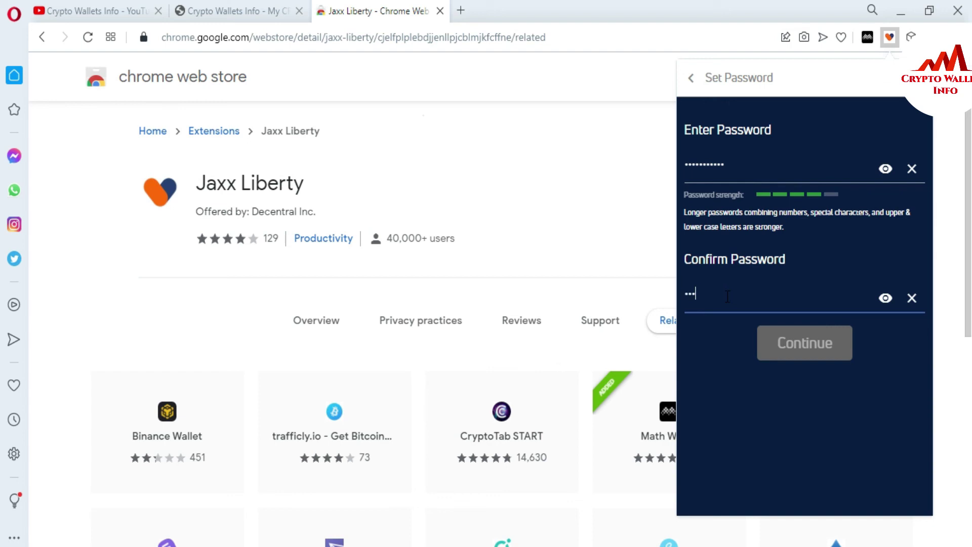
text(aaaaa)
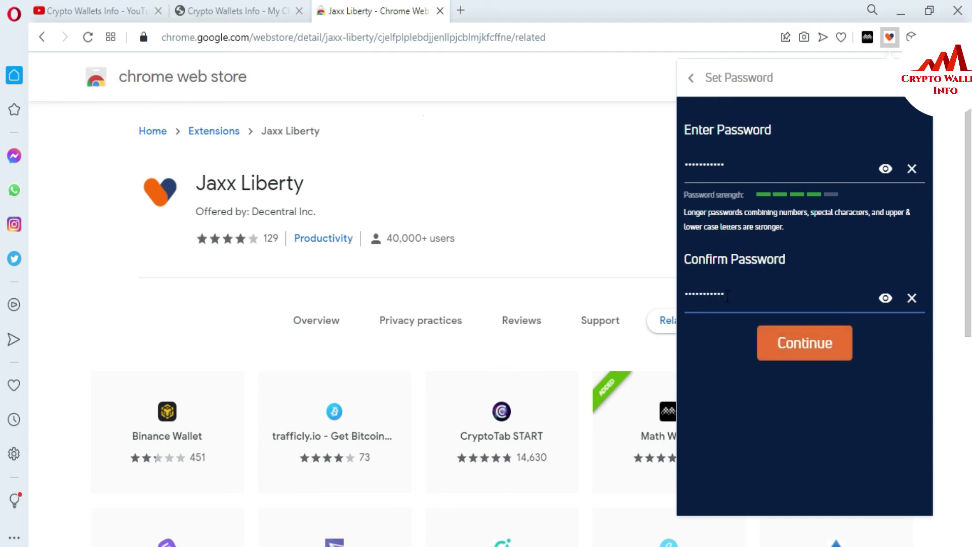
click(803, 346)
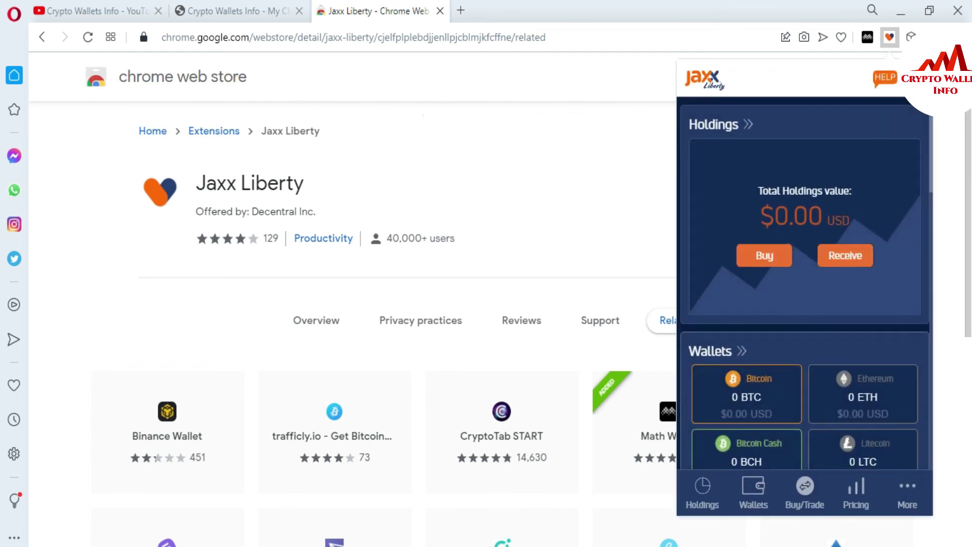
Step: Reveal the 12-word backup phrase and QR code from Security > View Backup Phrase using the wallet password
click(907, 490)
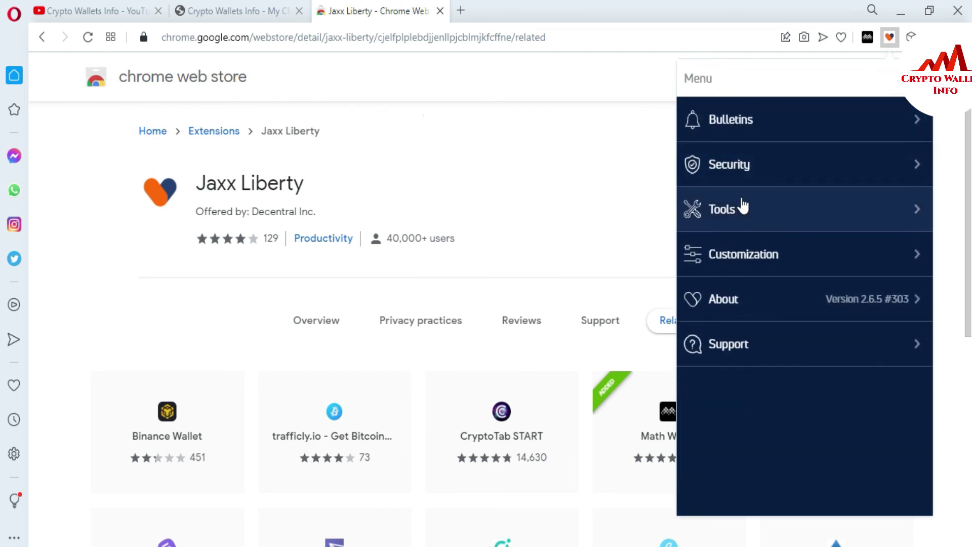
click(763, 170)
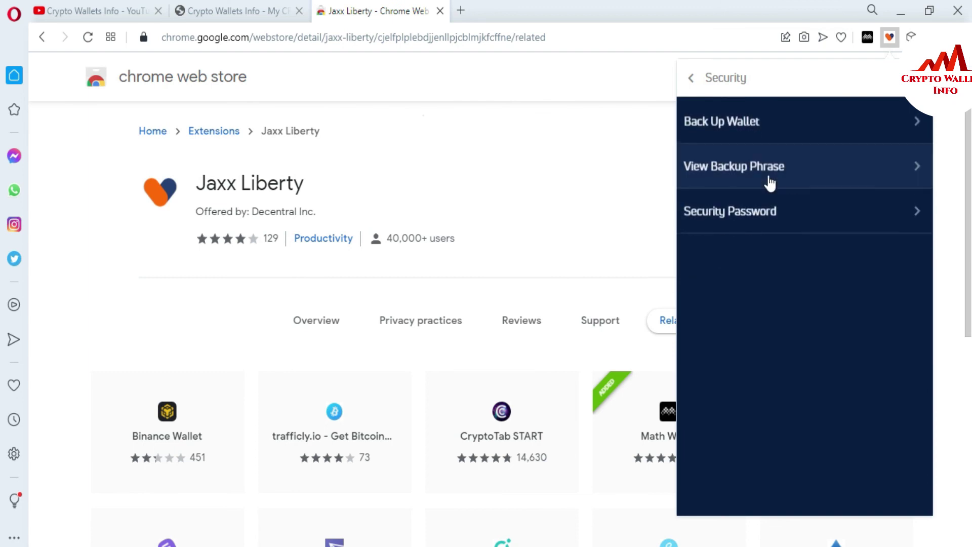
click(769, 179)
click(741, 245)
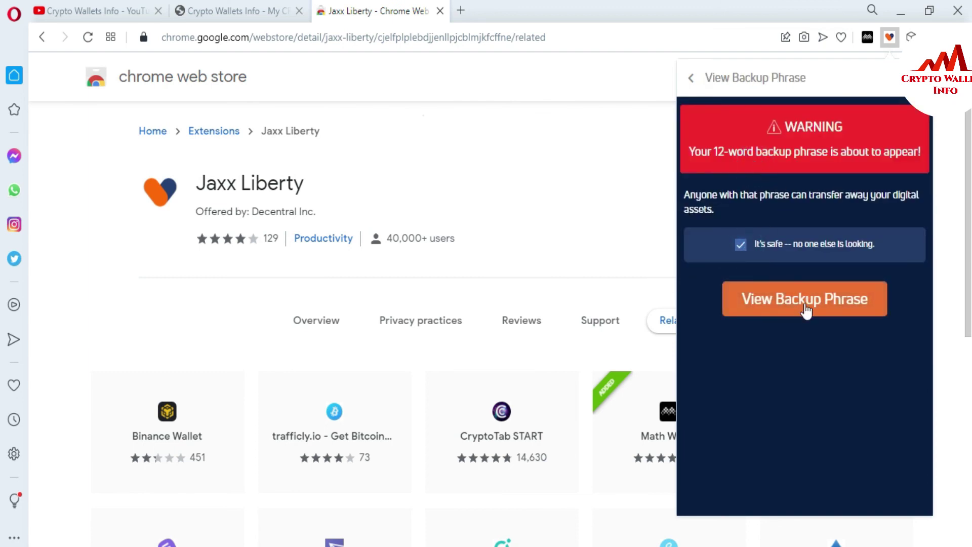
click(805, 303)
click(733, 147)
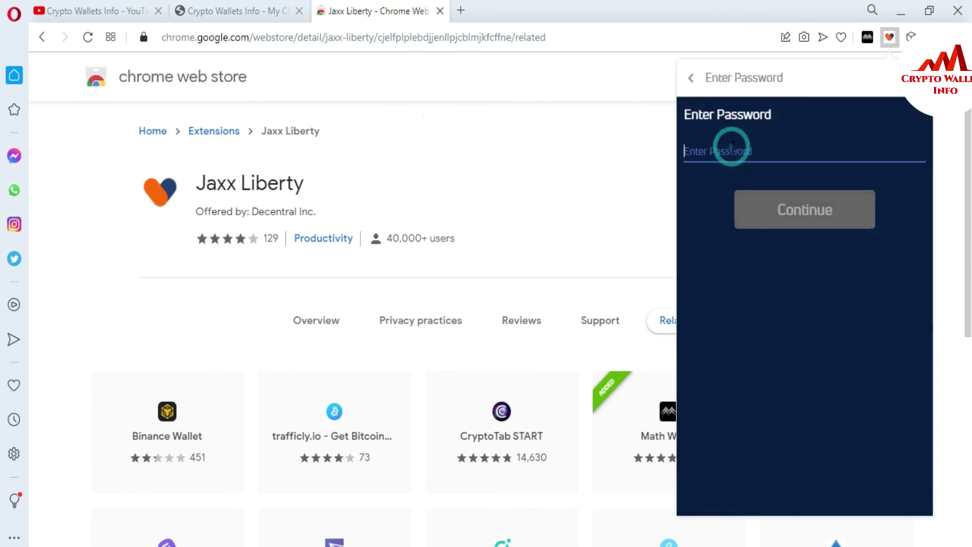
text(•••)
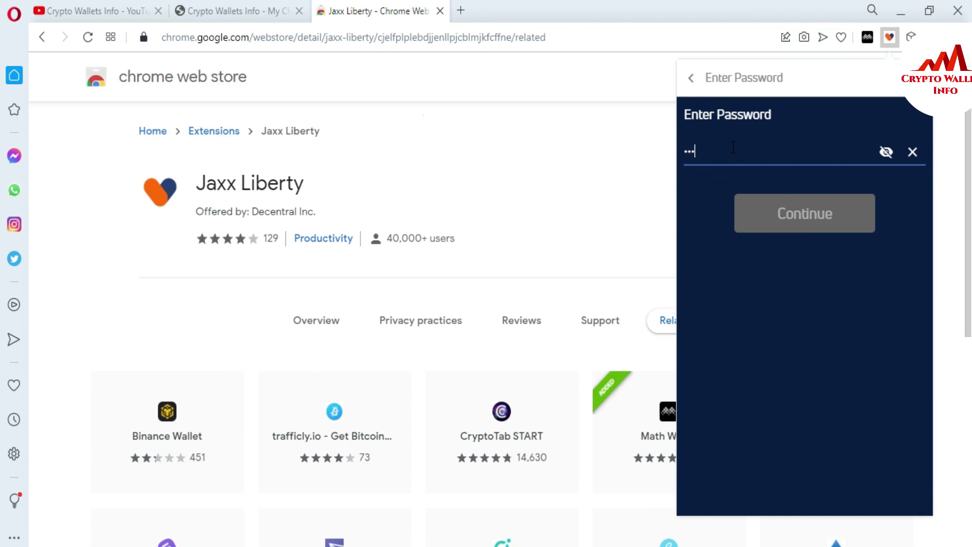
text(••••)
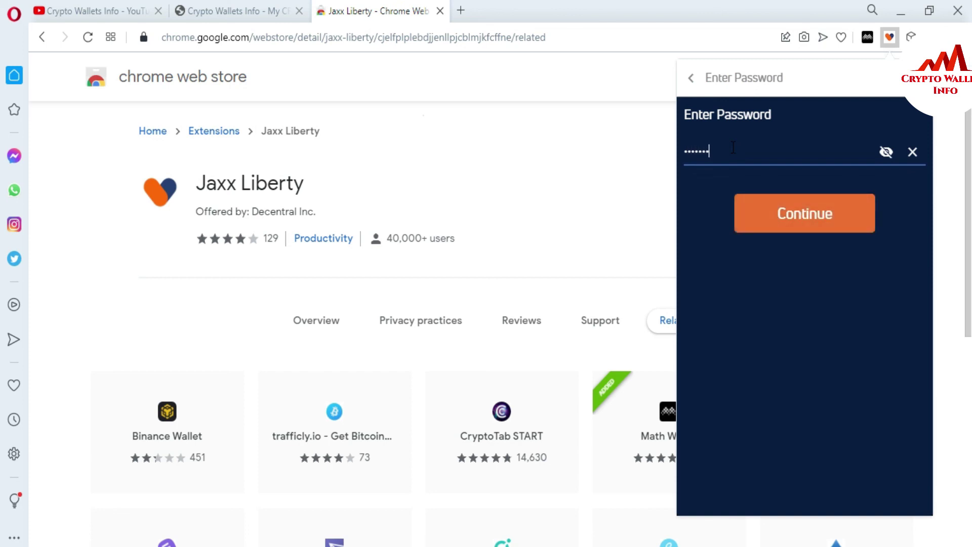
text(••••)
click(804, 209)
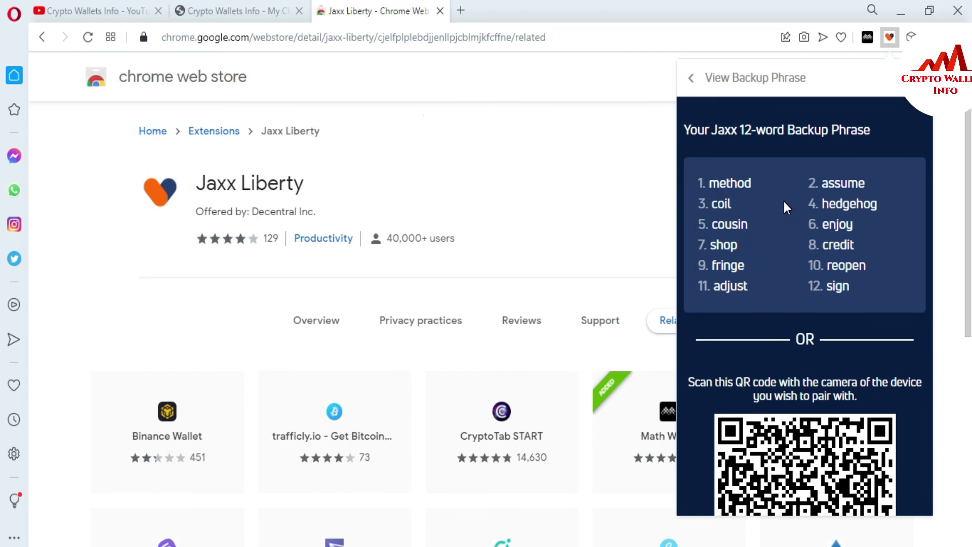
Step: Minimize the Notepad note holding the backup words and switch the browser to the Crypto Wallets Info home page
click(79, 11)
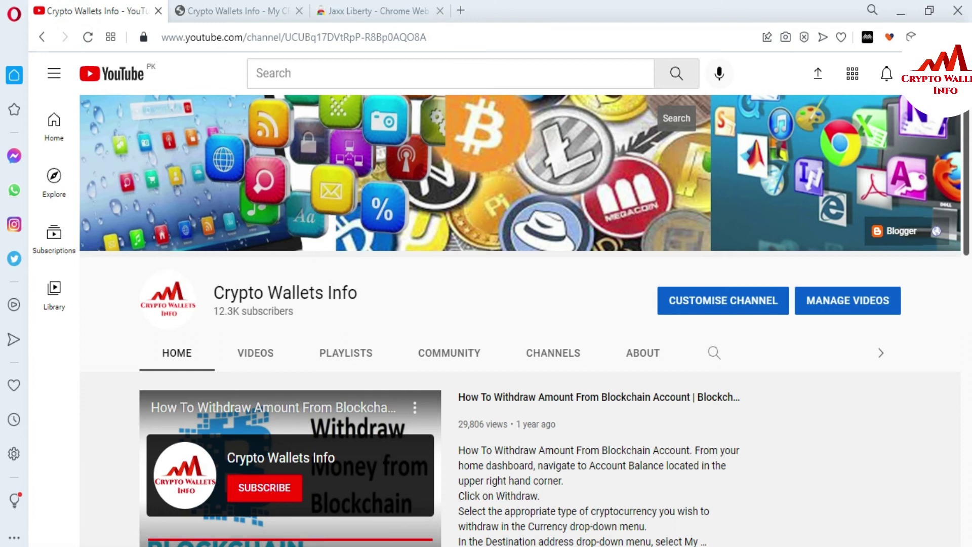
key(alt+Tab)
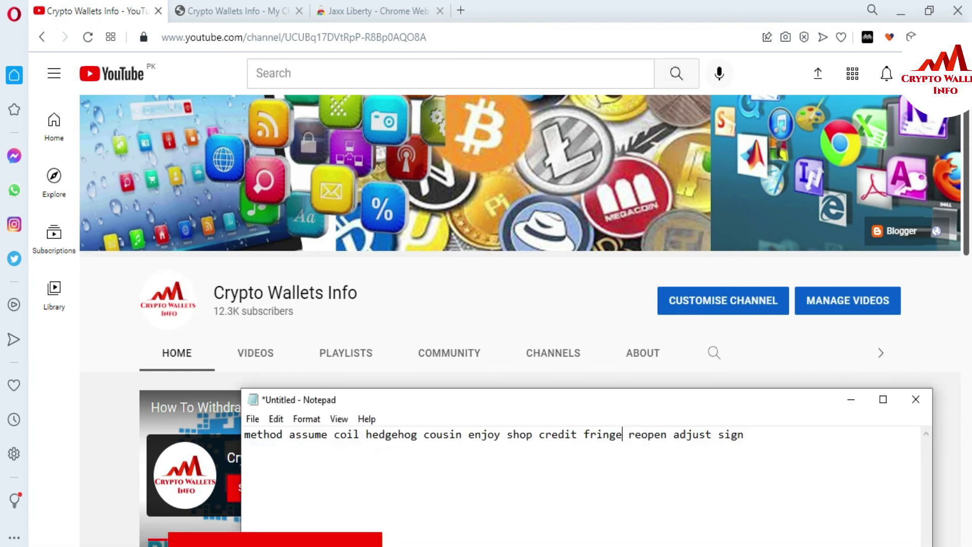
click(847, 399)
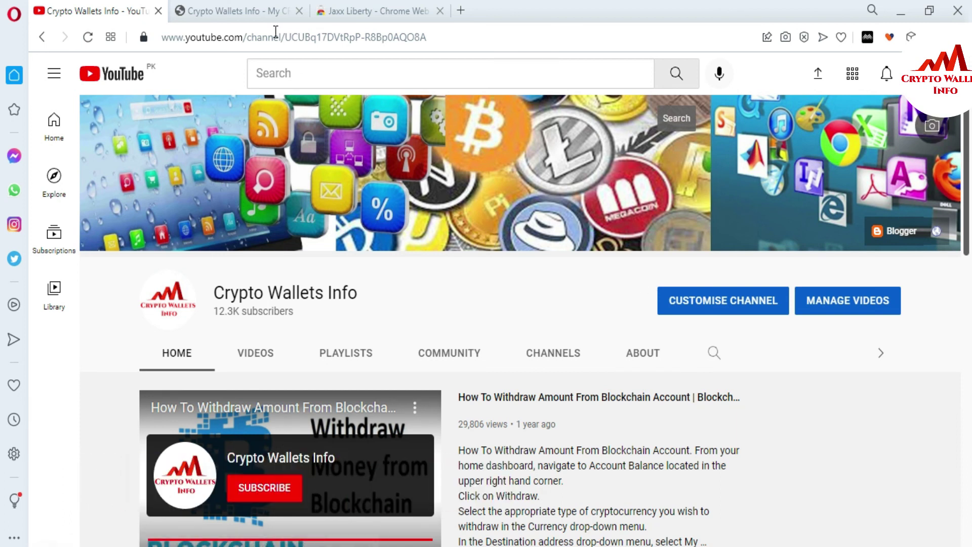
click(219, 10)
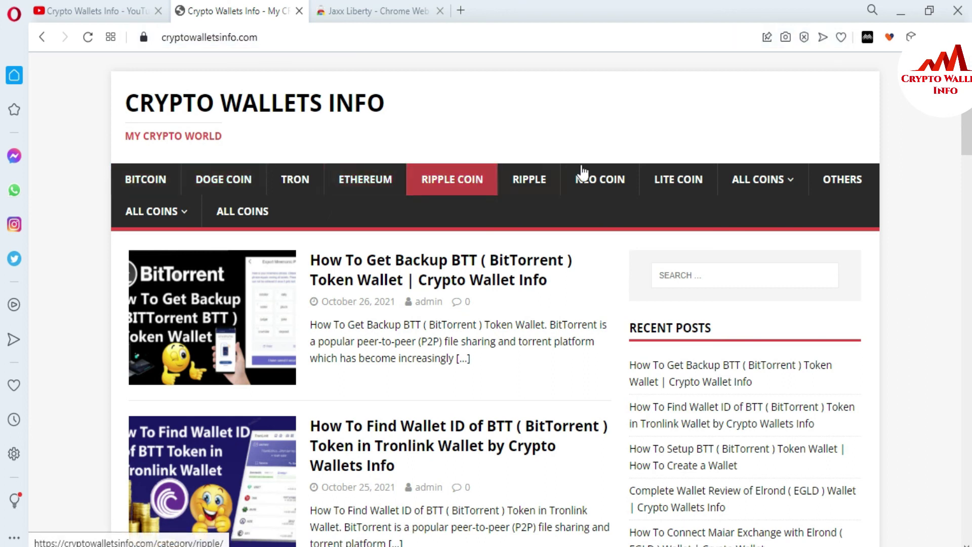
mouse_move(757, 183)
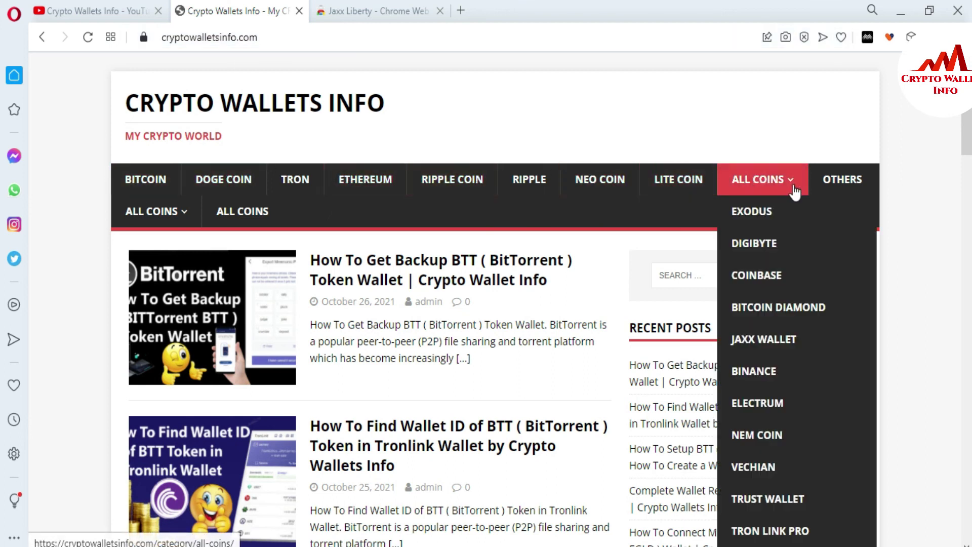
scroll(783, 389, down, 8)
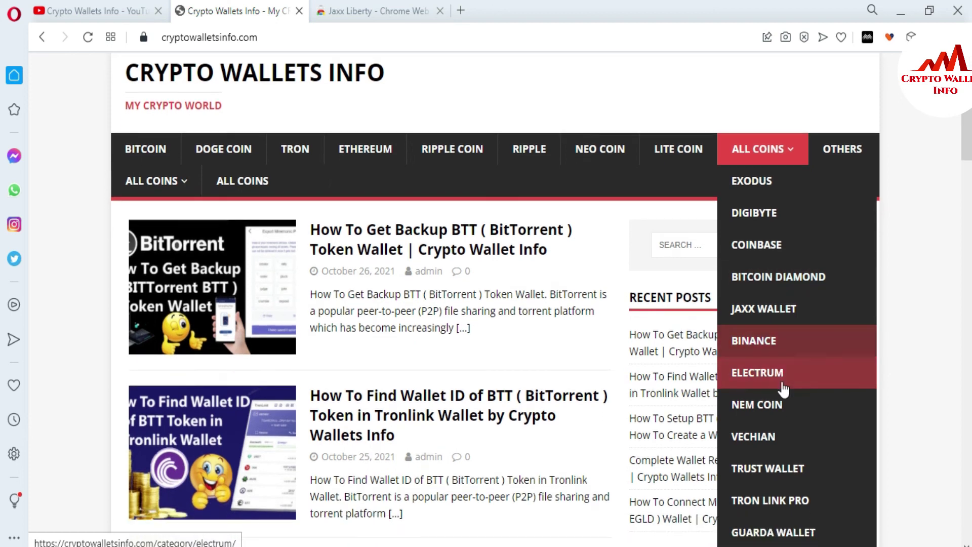
scroll(783, 389, down, 4)
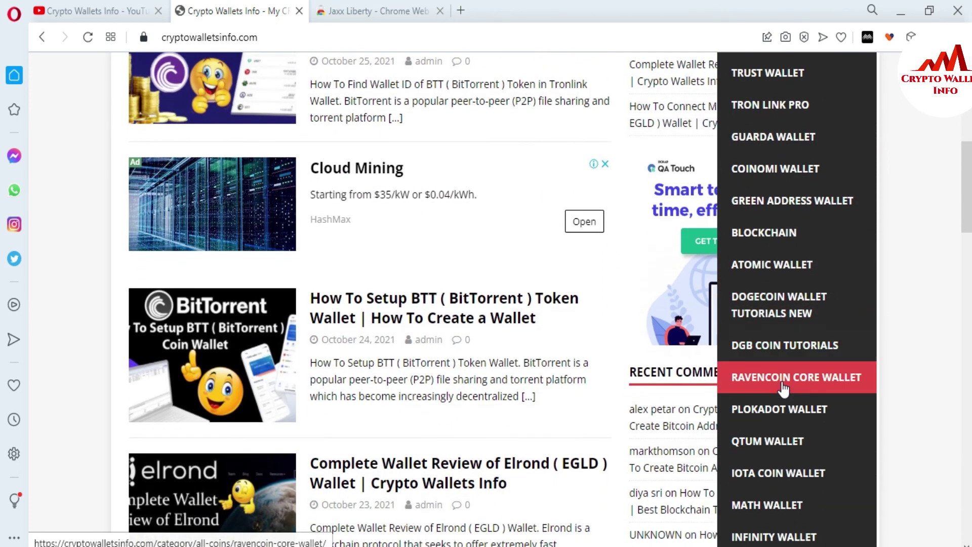
scroll(783, 388, down, 1)
scroll(783, 389, up, 9)
scroll(783, 389, up, 3)
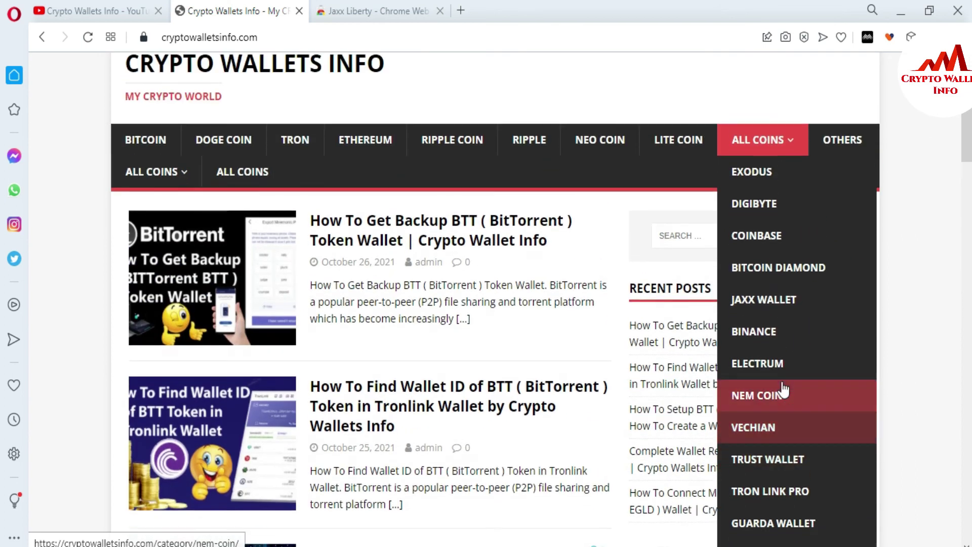